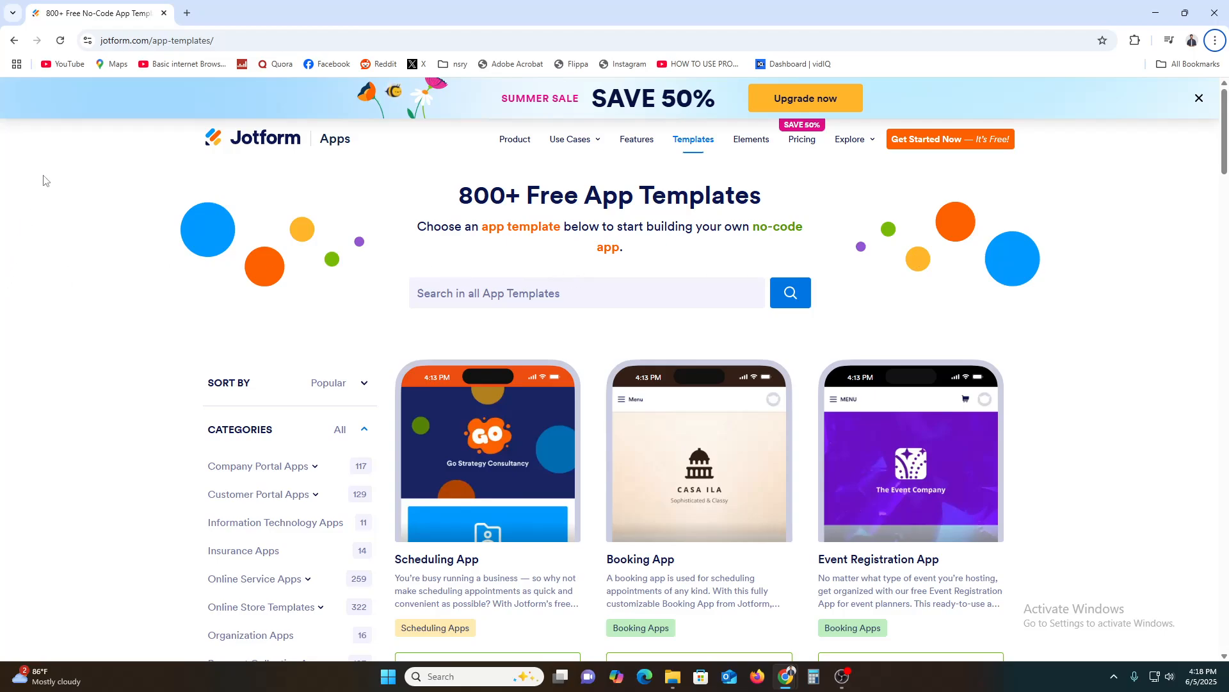
View the jotform.com homepage with its sign-up options in an incognito window, and minimise that window when done.
left_click_drag(151, 40, 38, 41)
key("ctrl+c")
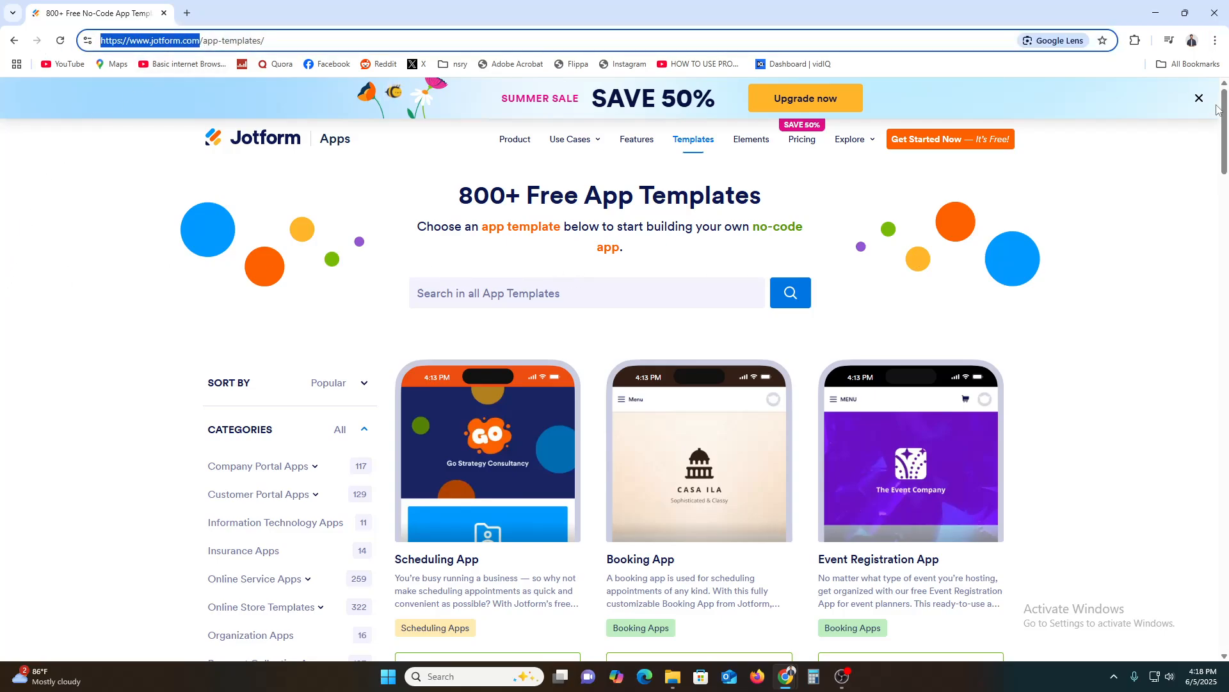
left_click(1215, 41)
left_click(1138, 131)
key("ctrl+v")
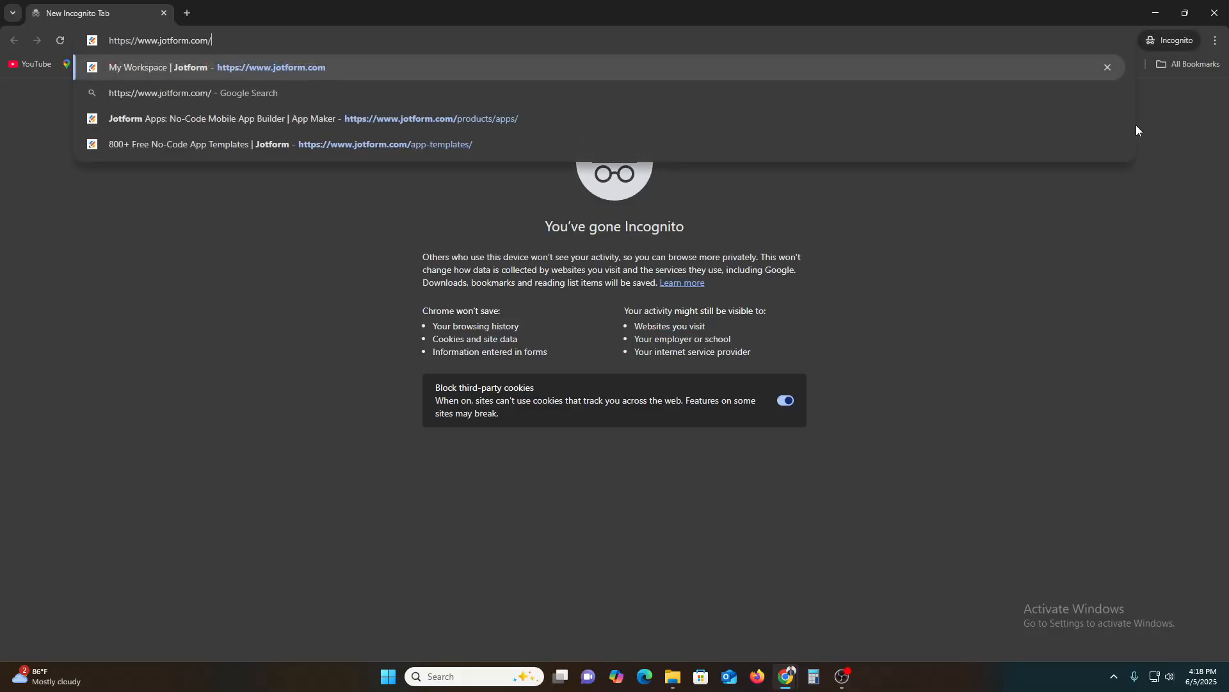
key("Return")
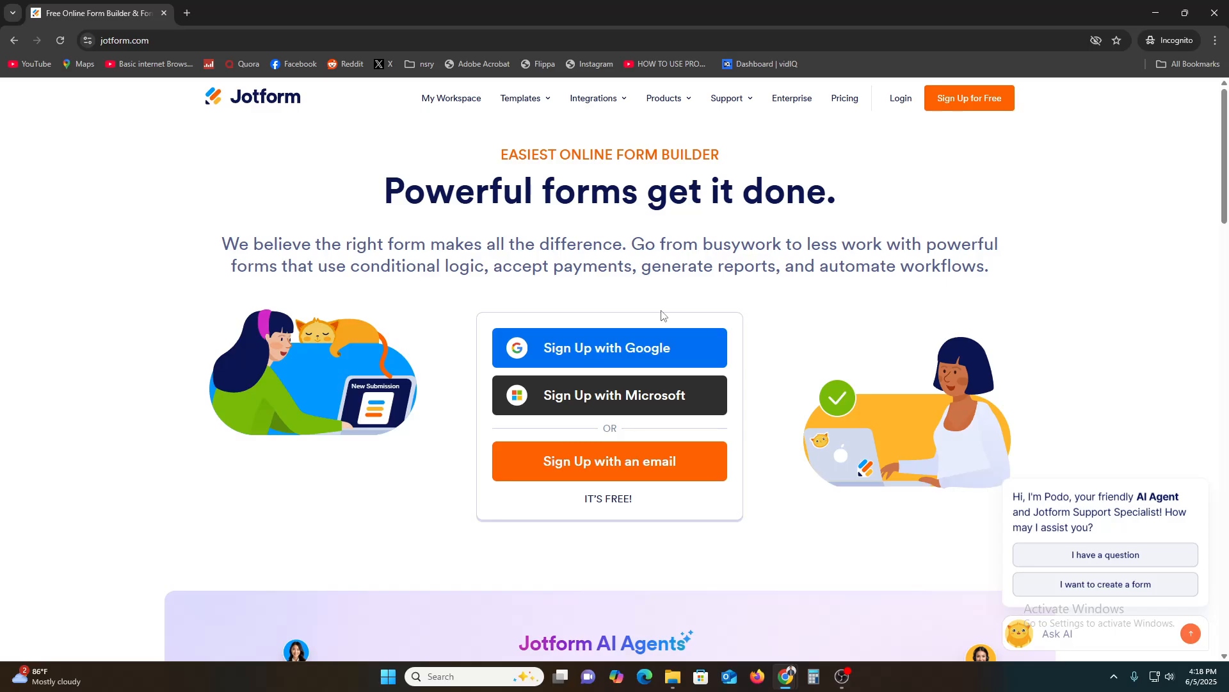
left_click(1156, 13)
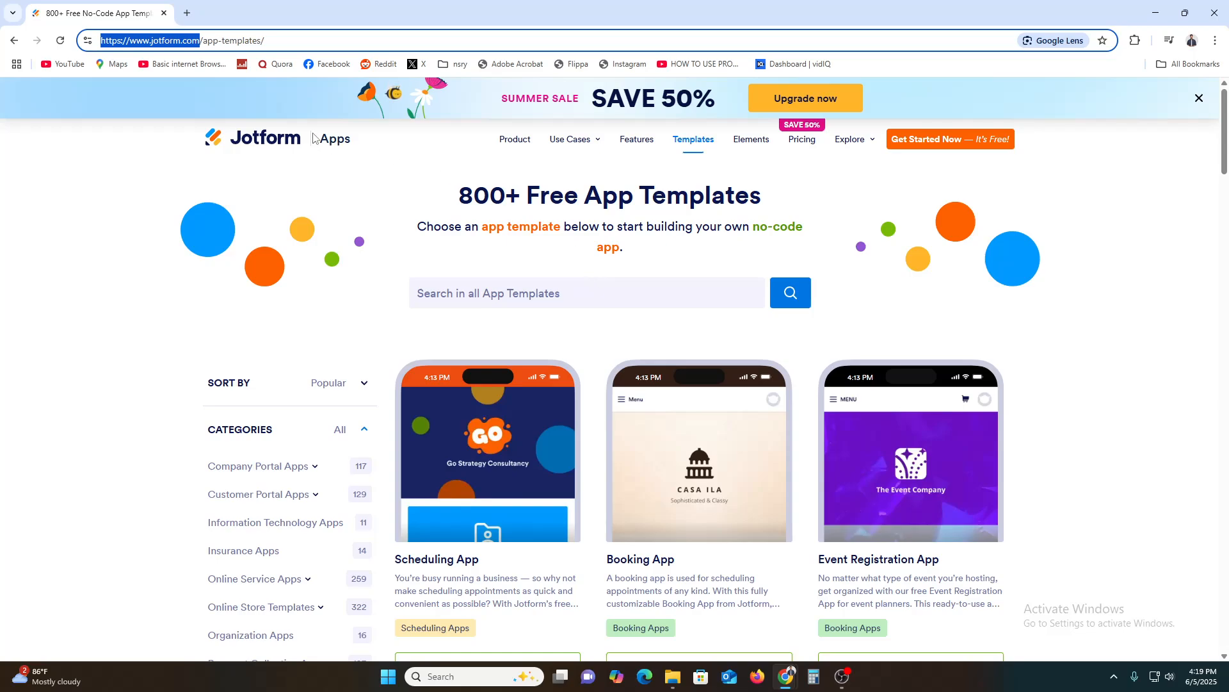
Go to My Apps, dismiss the first-app dialog and open the App Templates gallery.
left_click(288, 136)
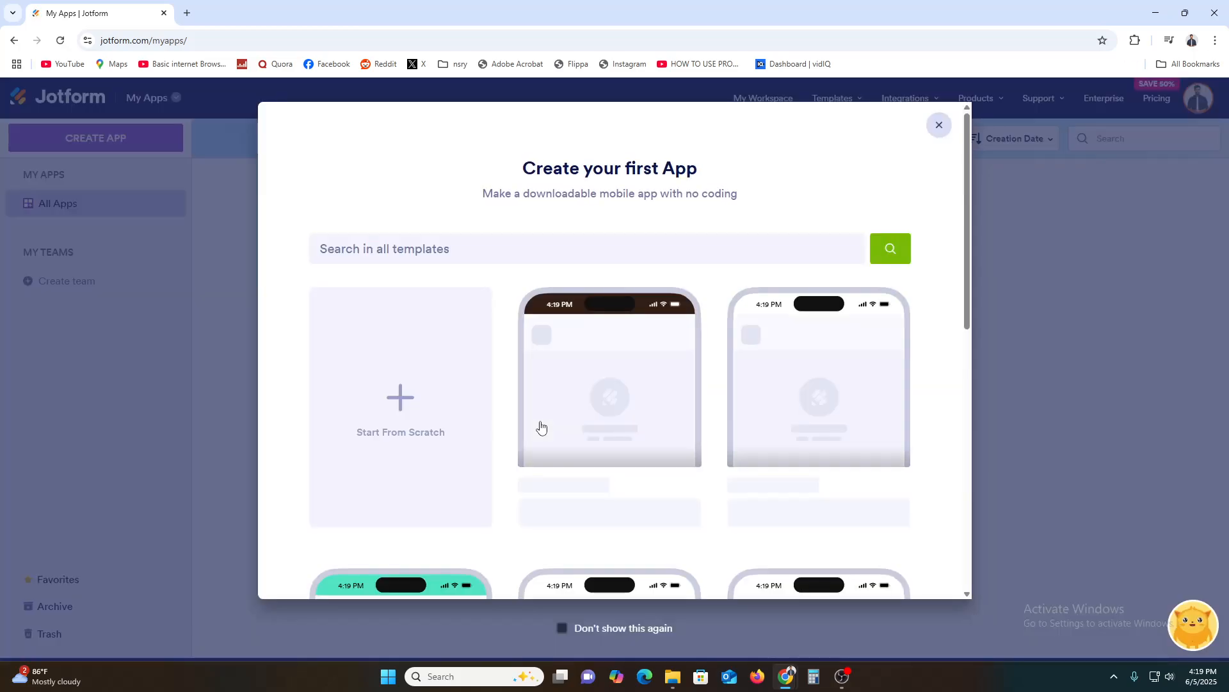
left_click(940, 125)
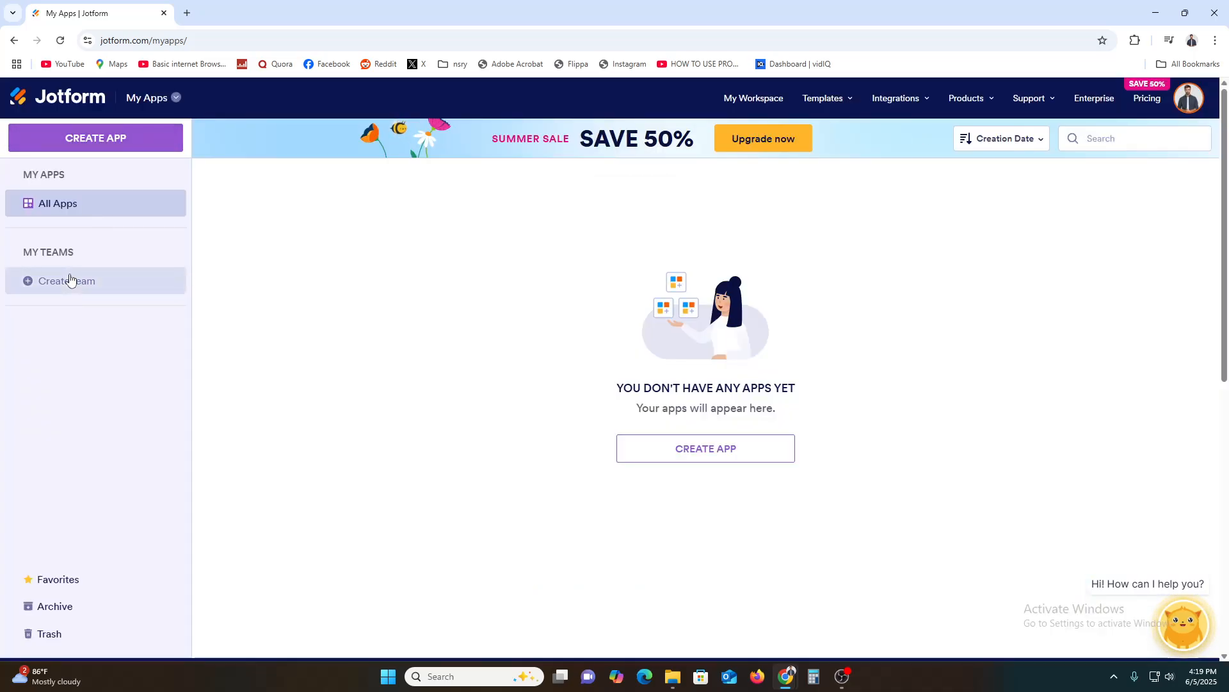
left_click(135, 100)
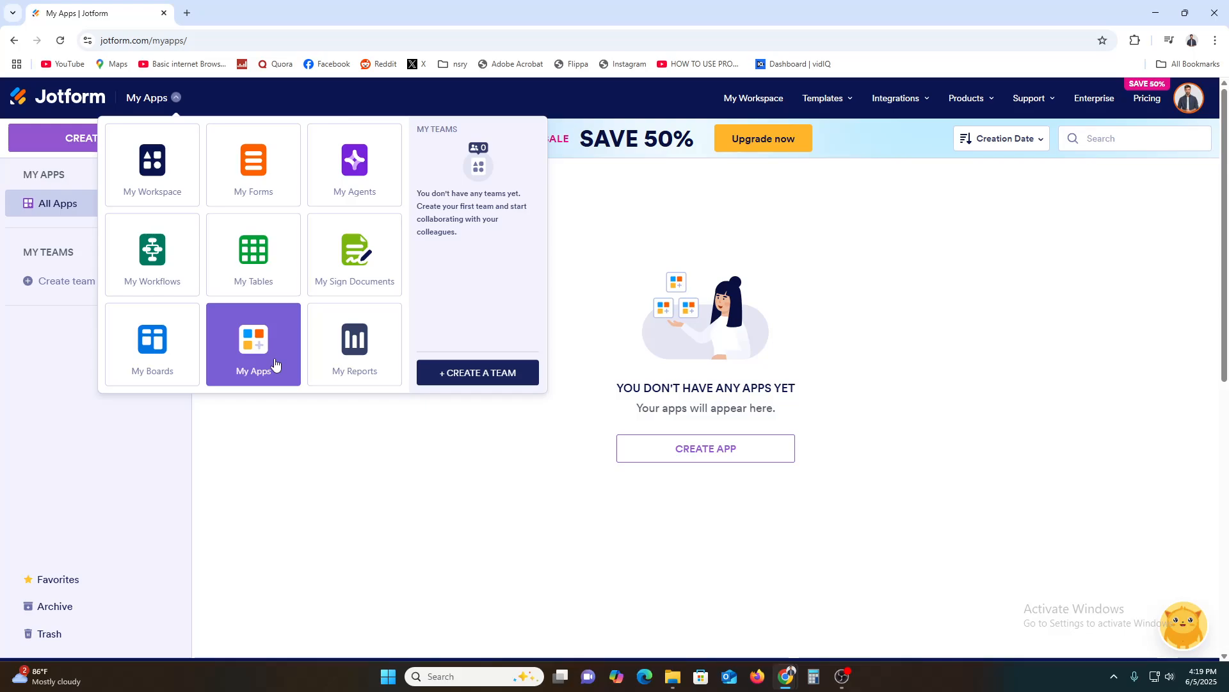
left_click(333, 477)
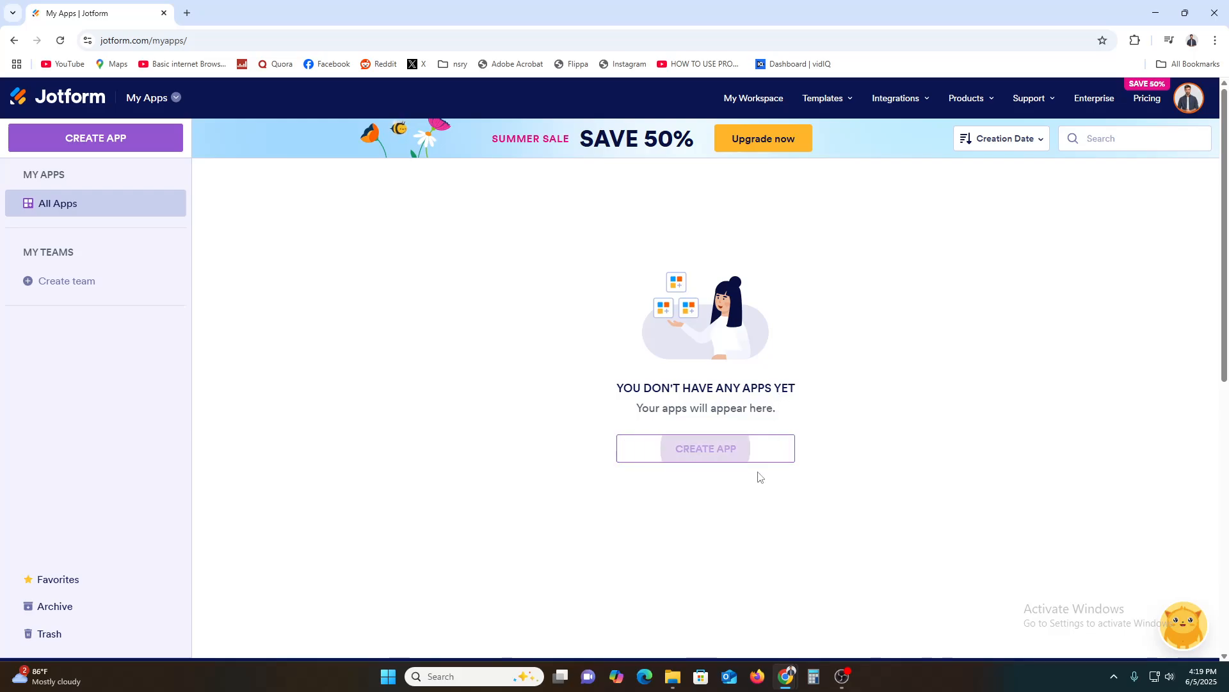
mouse_move(857, 119)
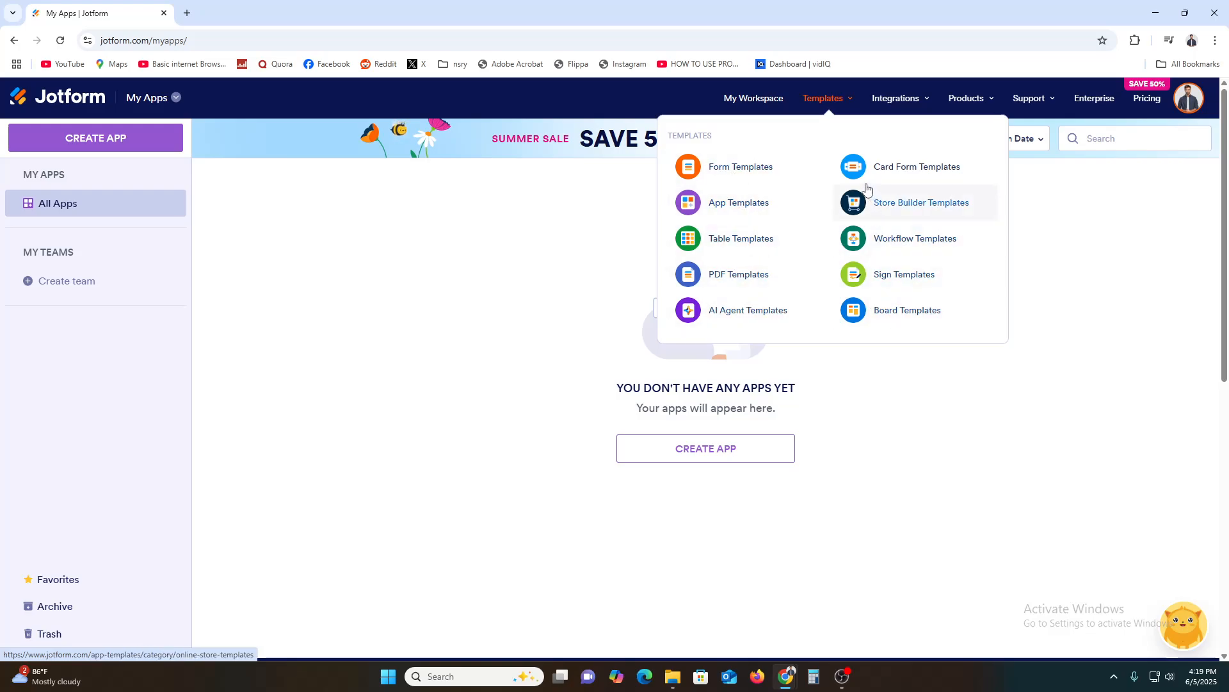
left_click(729, 205)
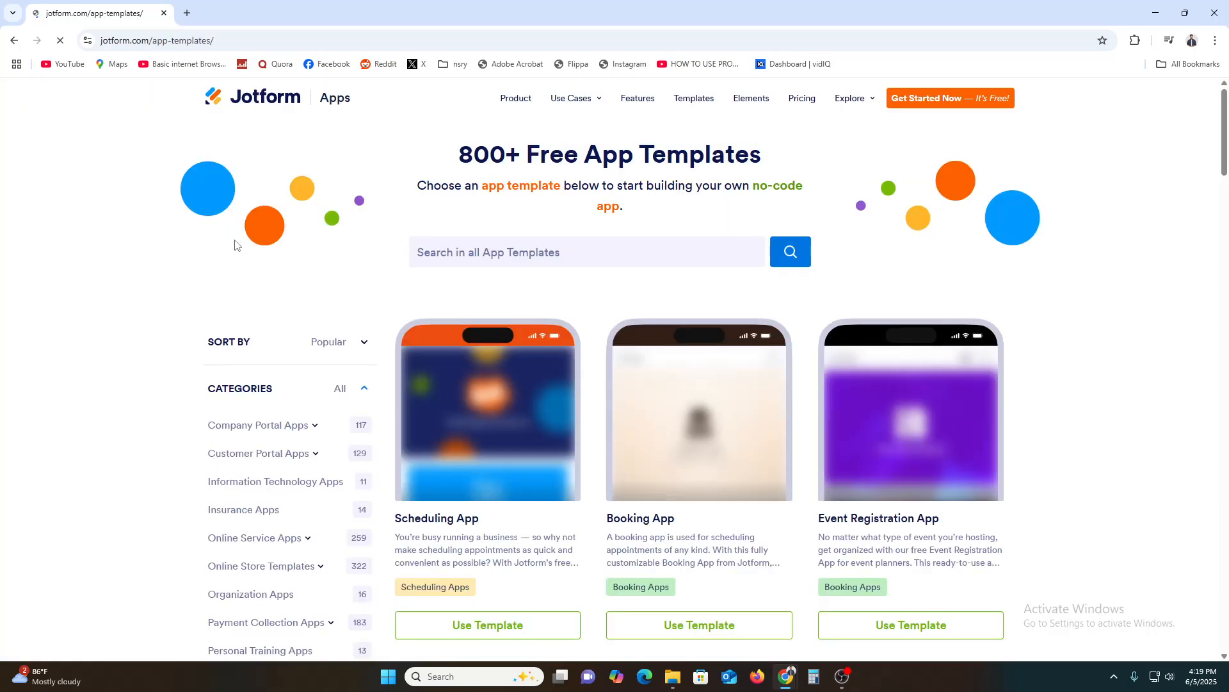
Browse the app templates and the category list, including the Construction category, and return to the full gallery.
scroll(488, 288, "down", 5)
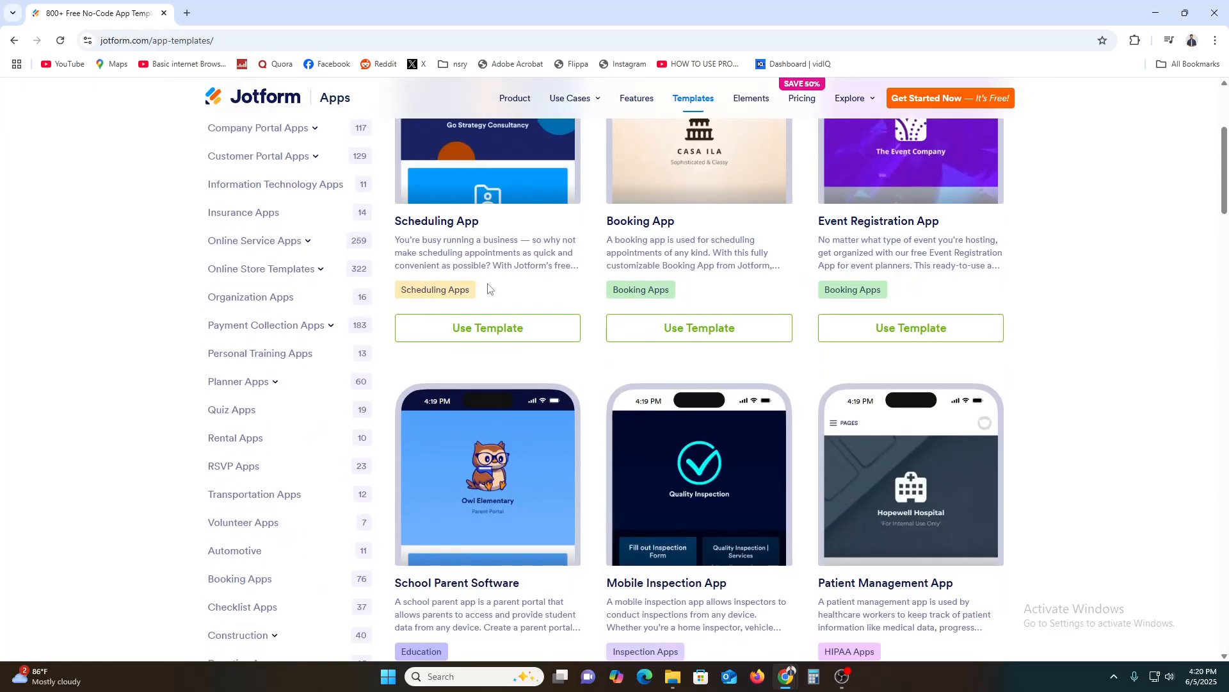
scroll(488, 288, "up", 5)
scroll(415, 508, "down", 2)
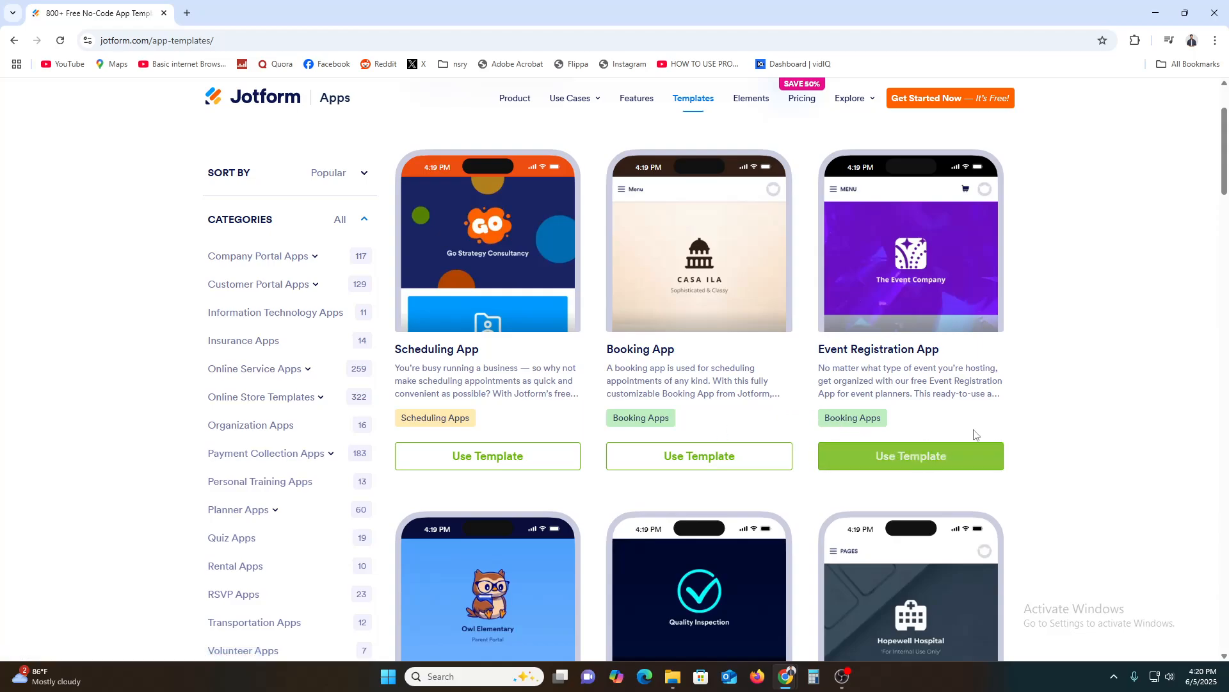
scroll(1025, 418, "down", 5)
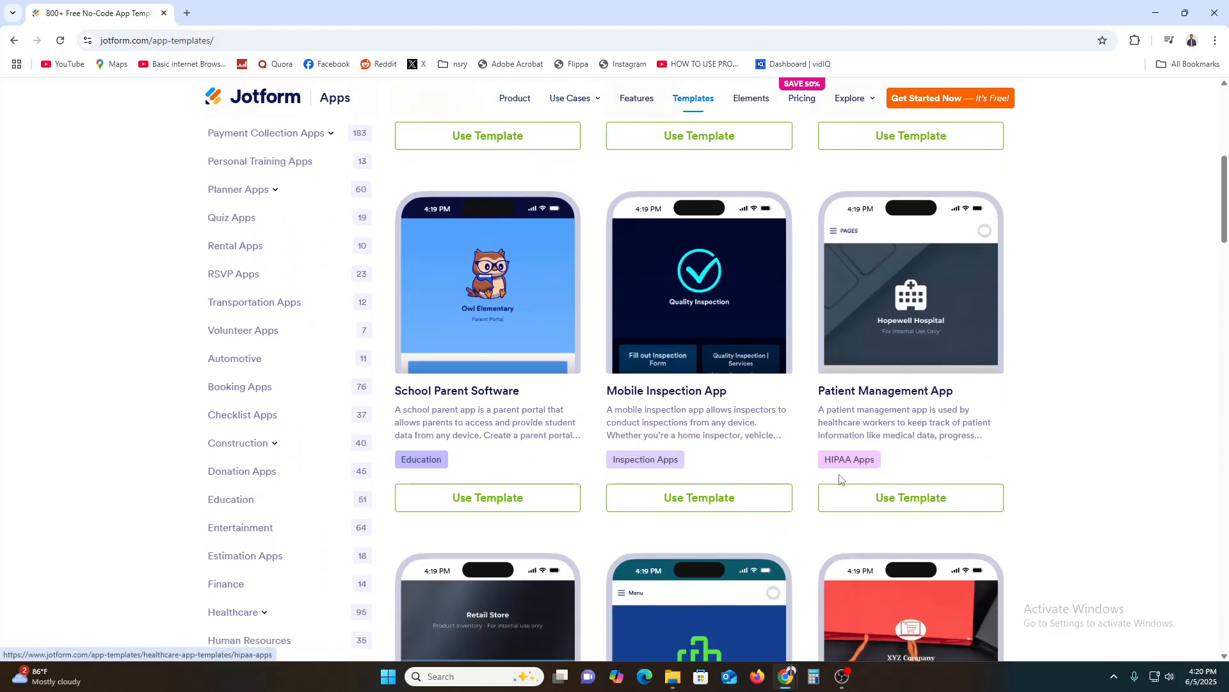
scroll(986, 462, "down", 6)
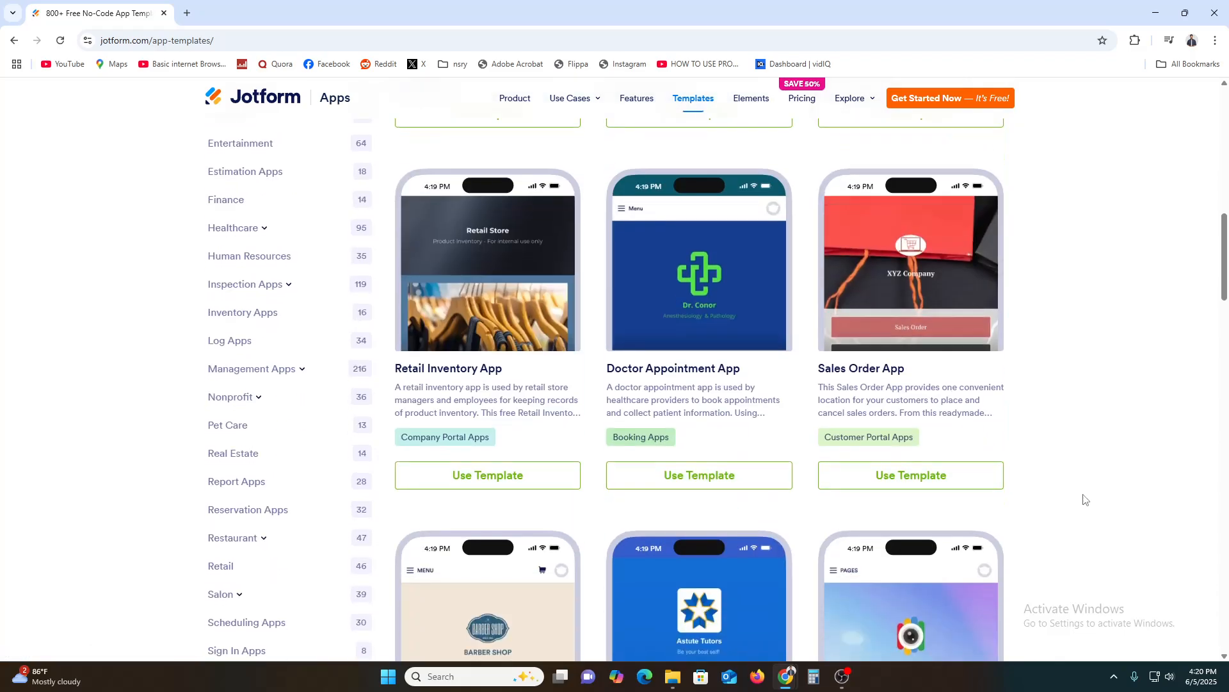
scroll(1125, 507, "down", 6)
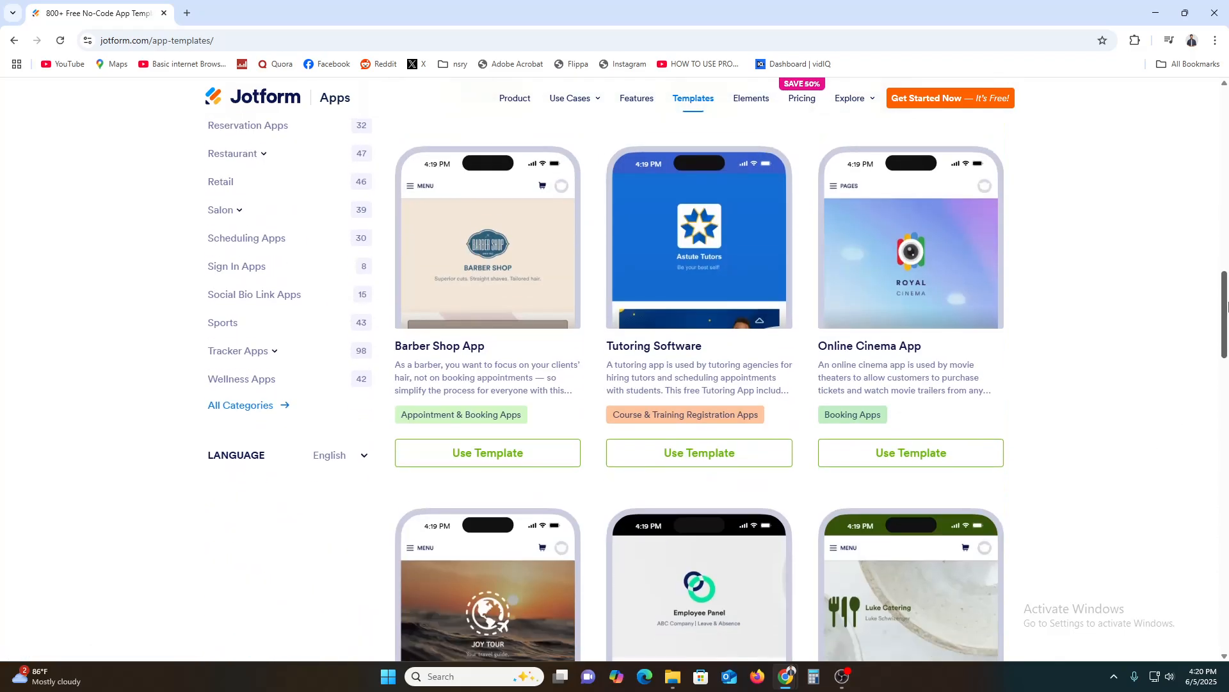
left_click_drag(1228, 307, 1228, 184)
scroll(2, 388, "up", 4)
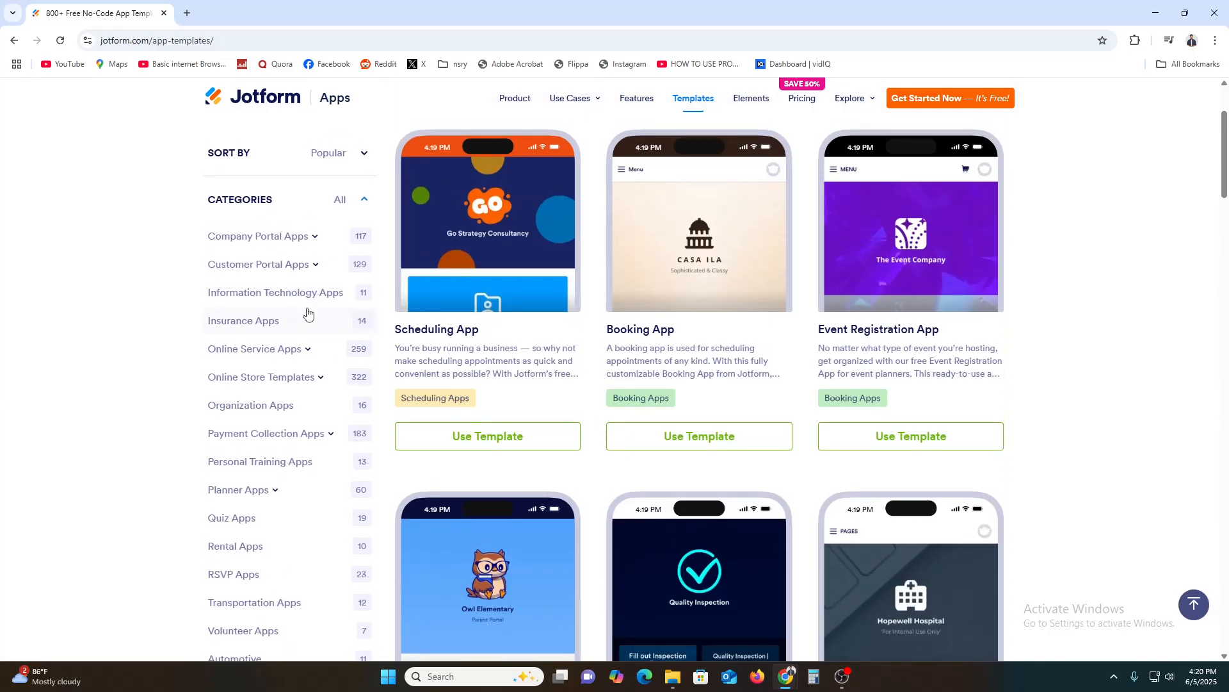
scroll(240, 263, "down", 3)
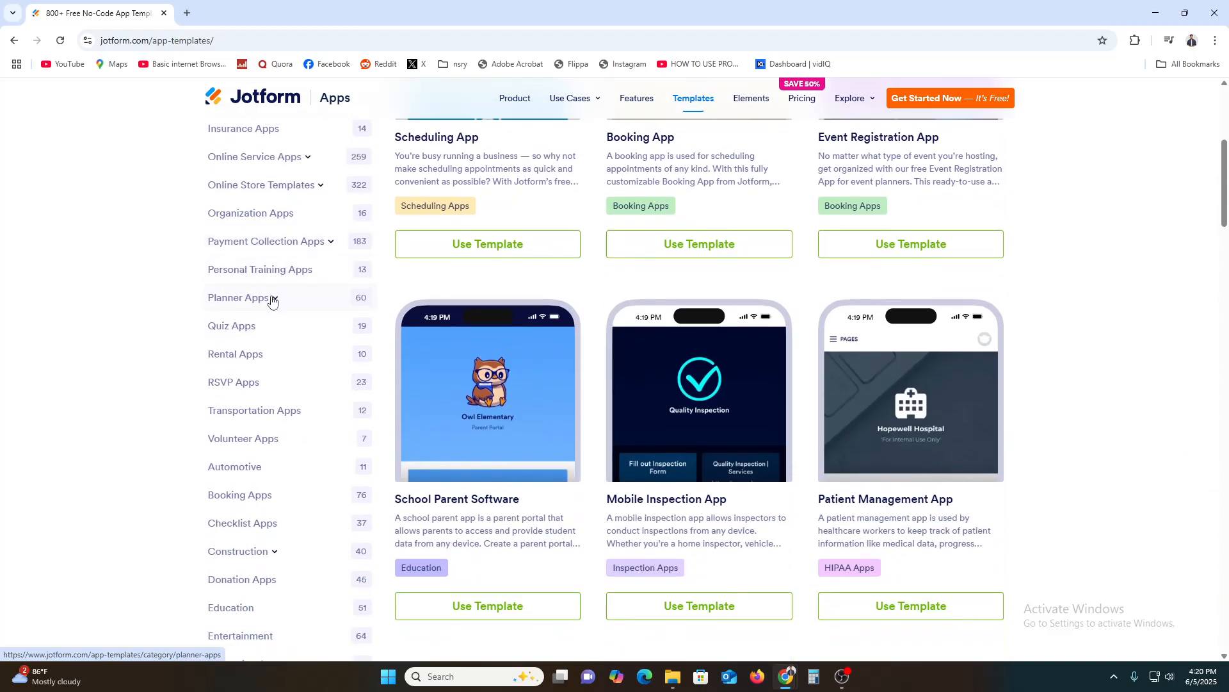
left_click(287, 562)
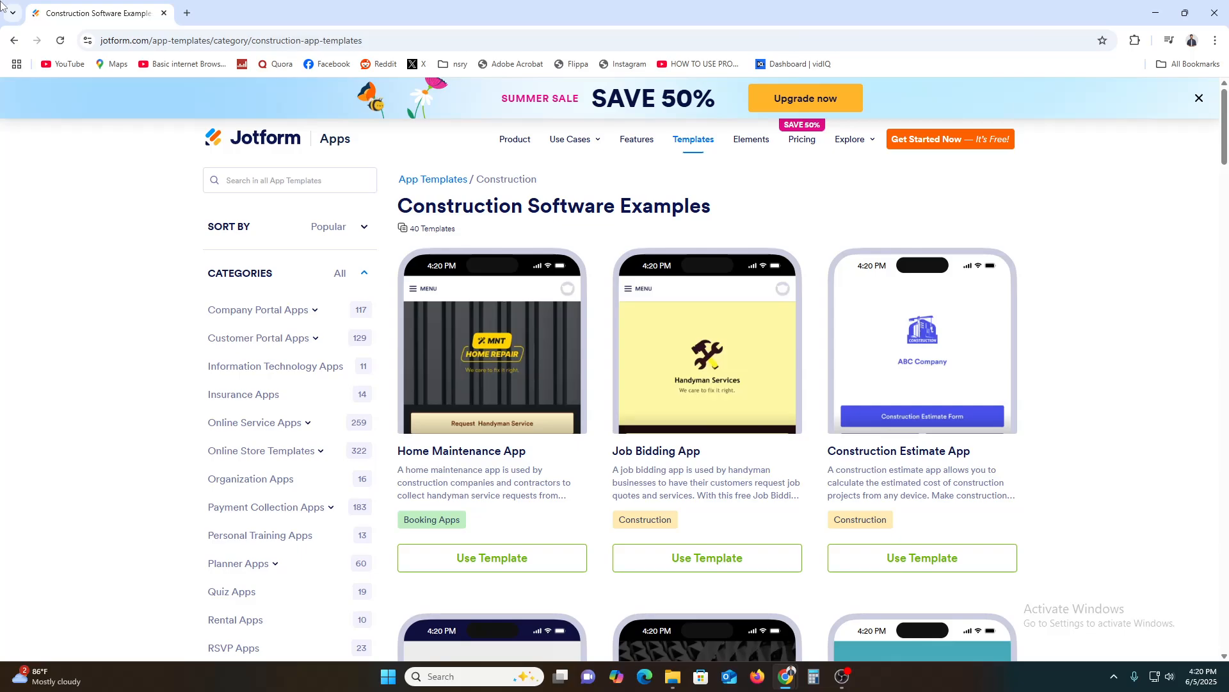
left_click(7, 41)
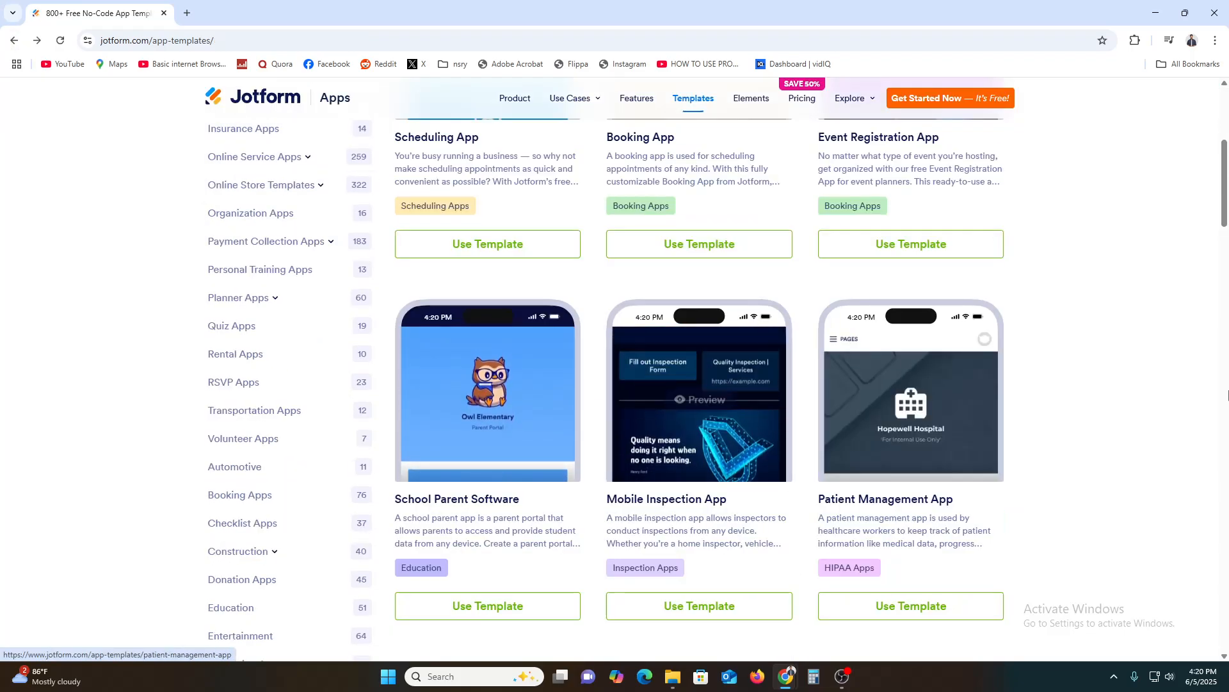
Create a new app from the Booking App template.
left_click_drag(1227, 195, 1220, 164)
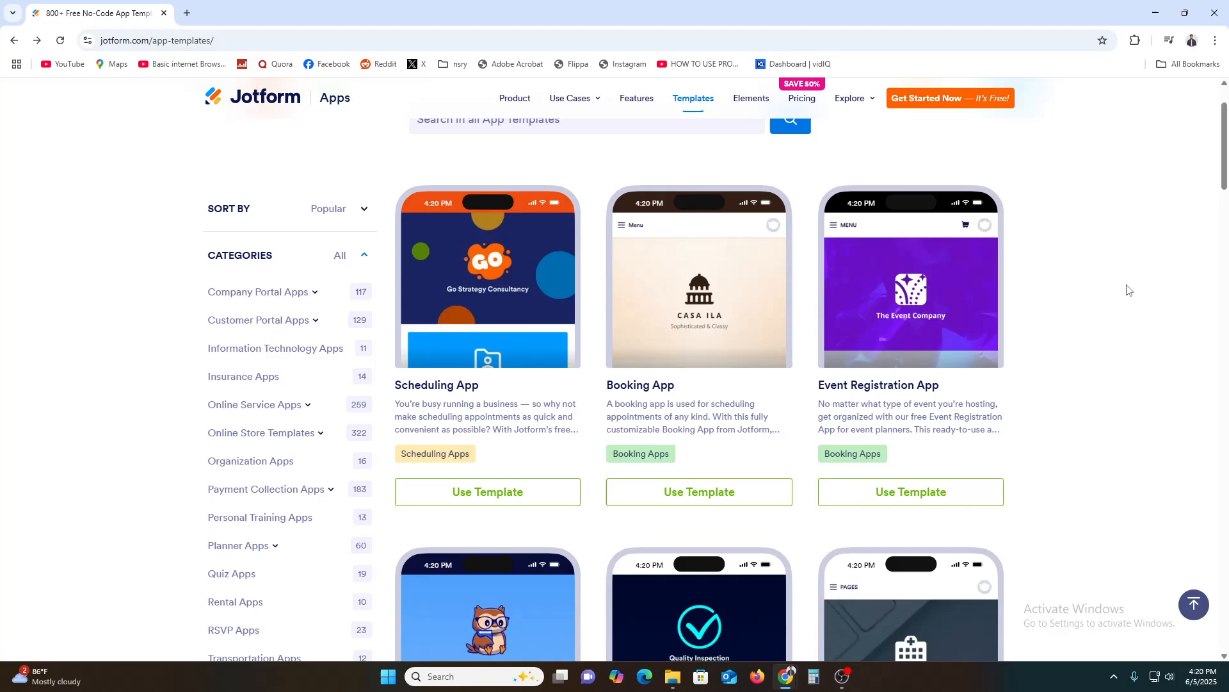
scroll(1089, 448, "down", 4)
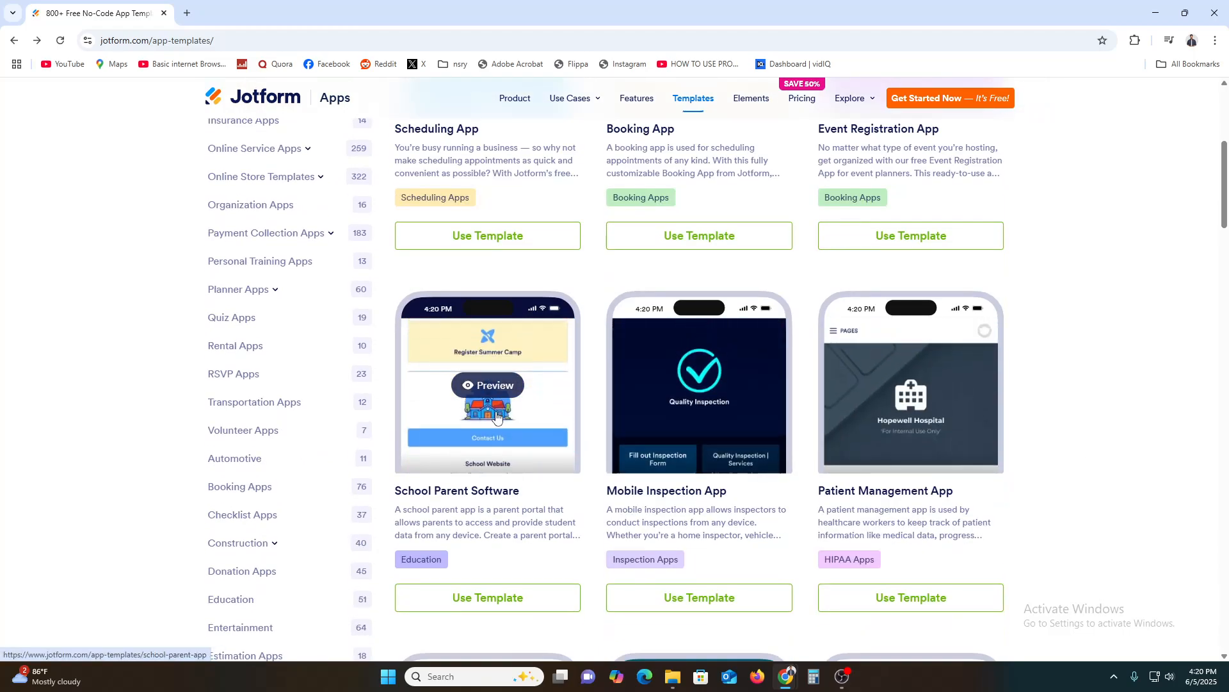
scroll(1156, 492, "down", 4)
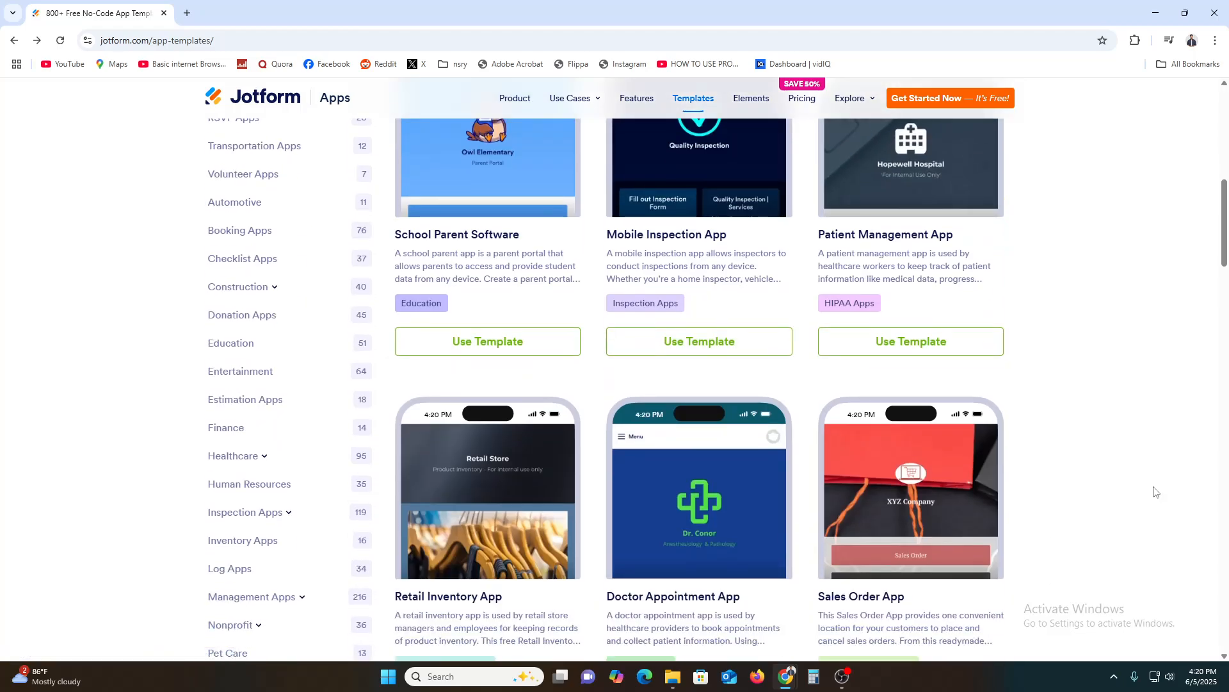
scroll(1156, 499, "up", 9)
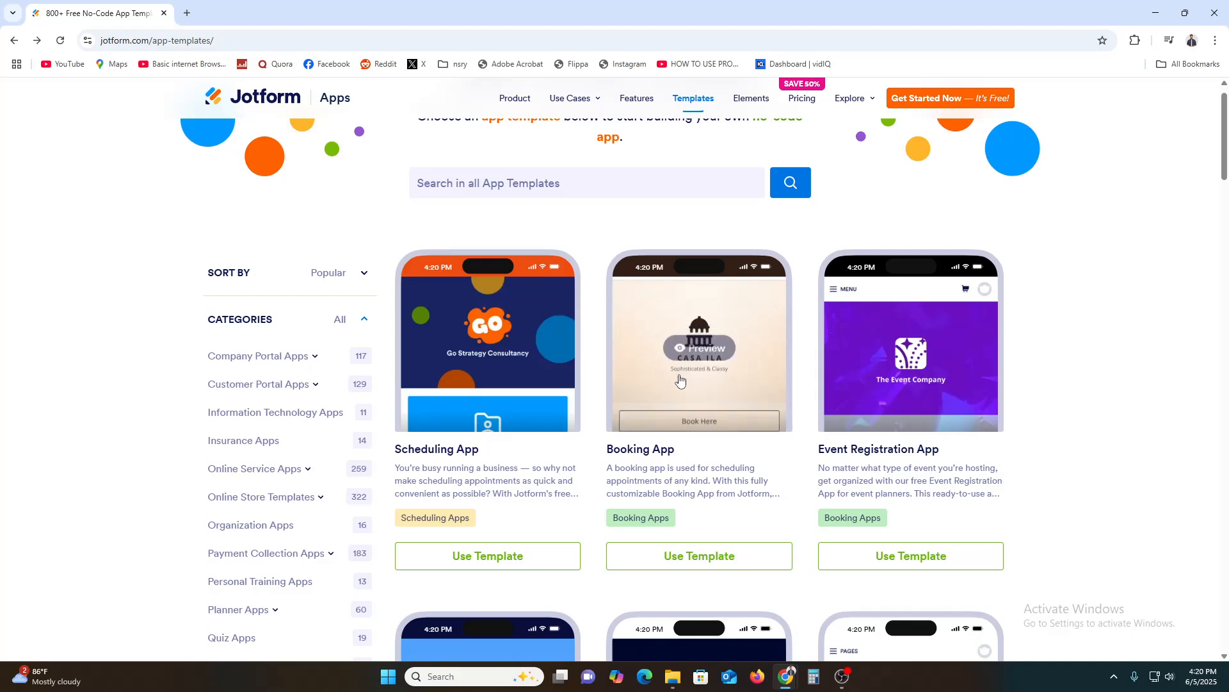
left_click(681, 388)
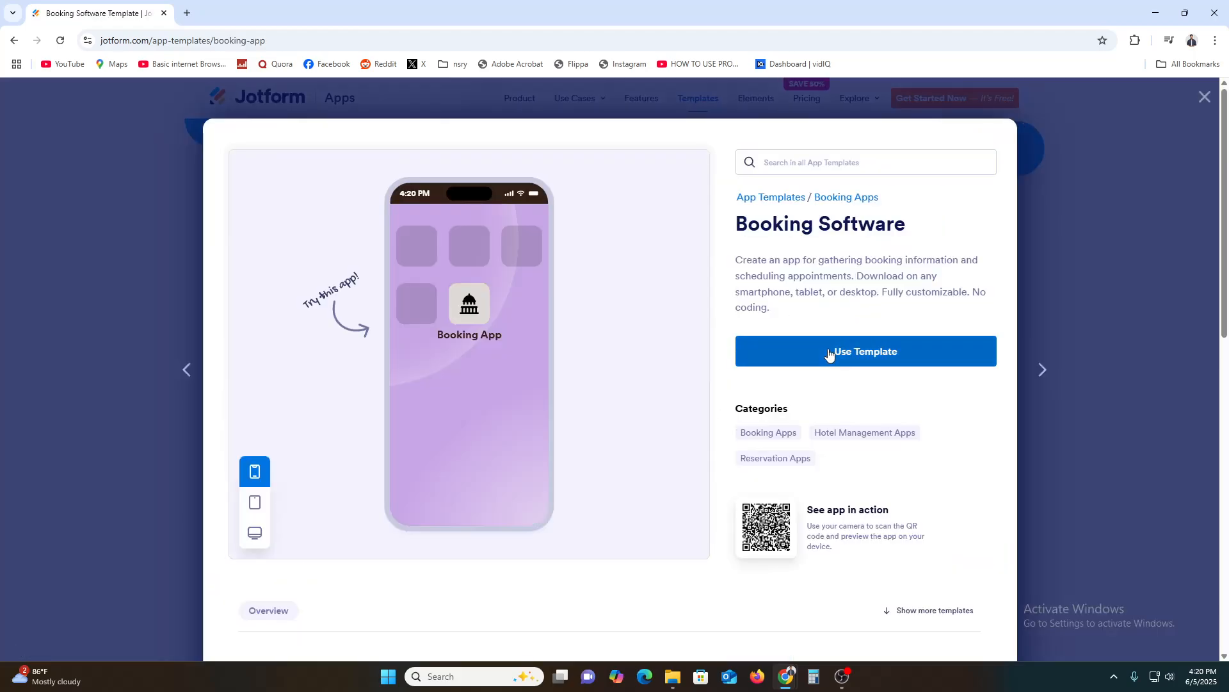
left_click(829, 353)
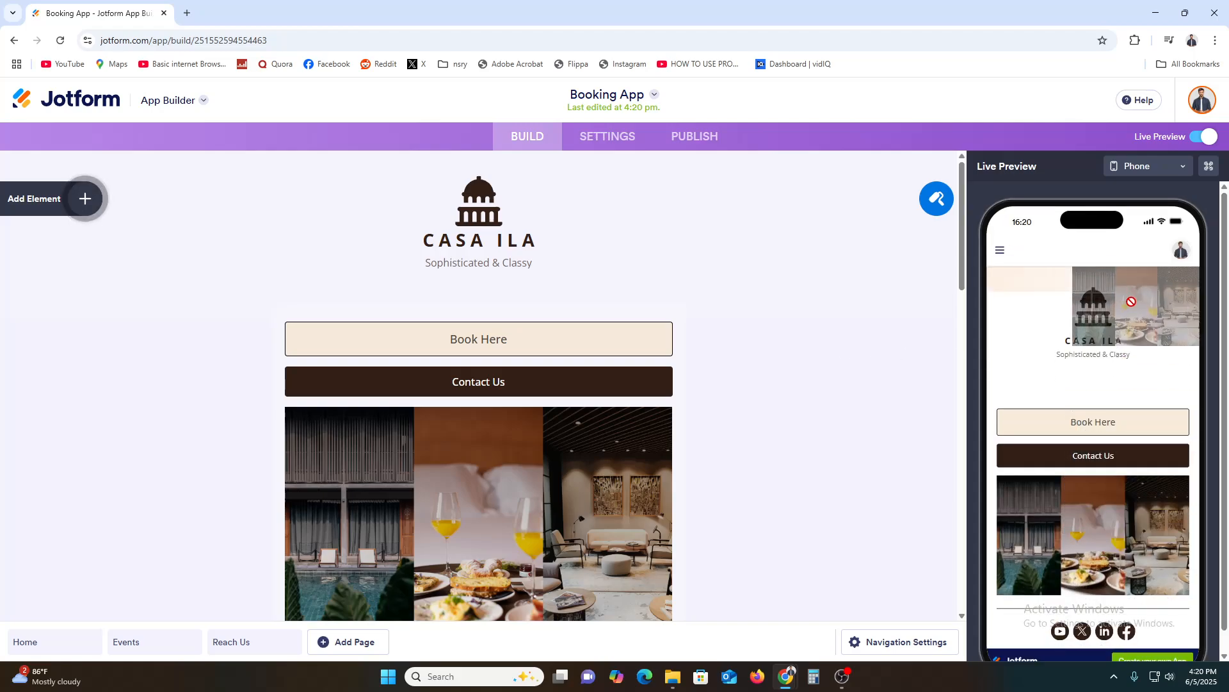
Review the contents of the Home, Events and Reach Us pages in the app builder.
scroll(1096, 484, "down", 2)
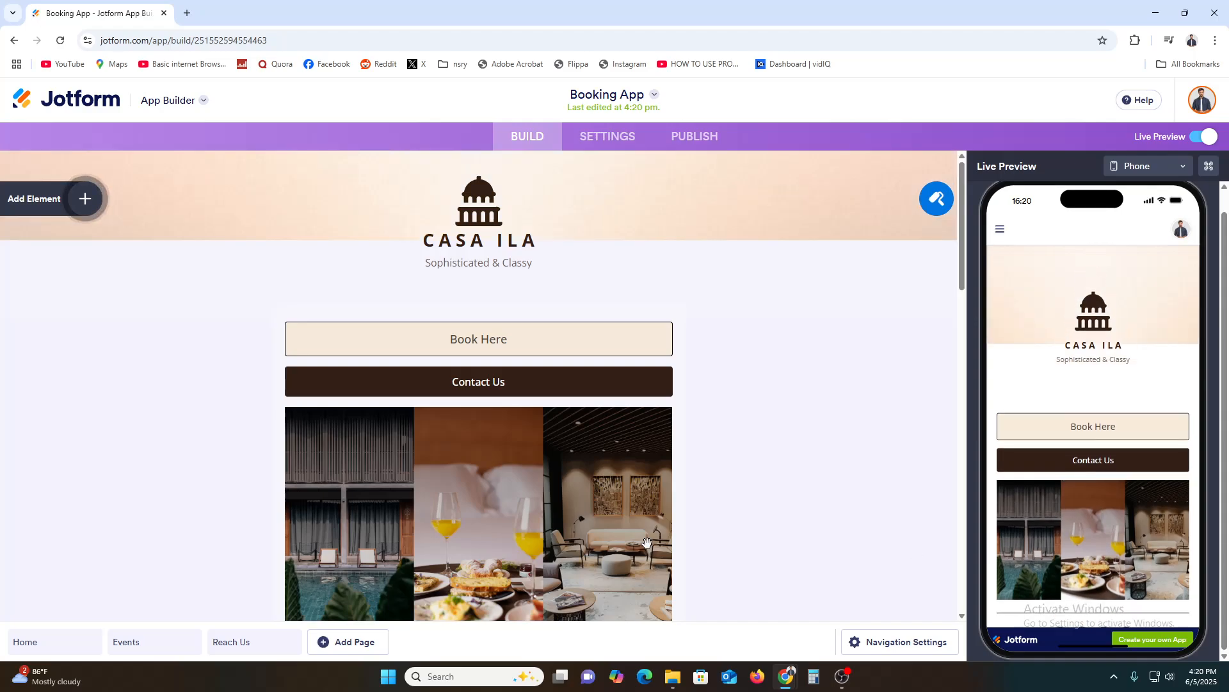
scroll(647, 541, "down", 4)
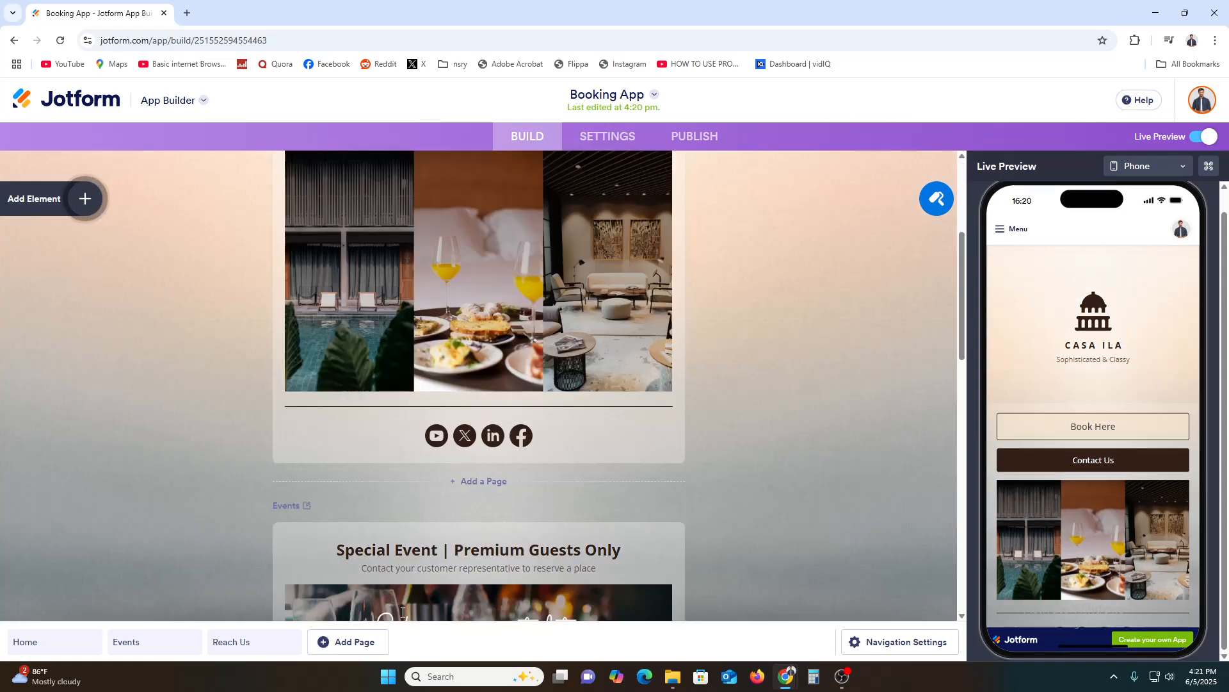
scroll(628, 422, "down", 5)
scroll(628, 420, "down", 10)
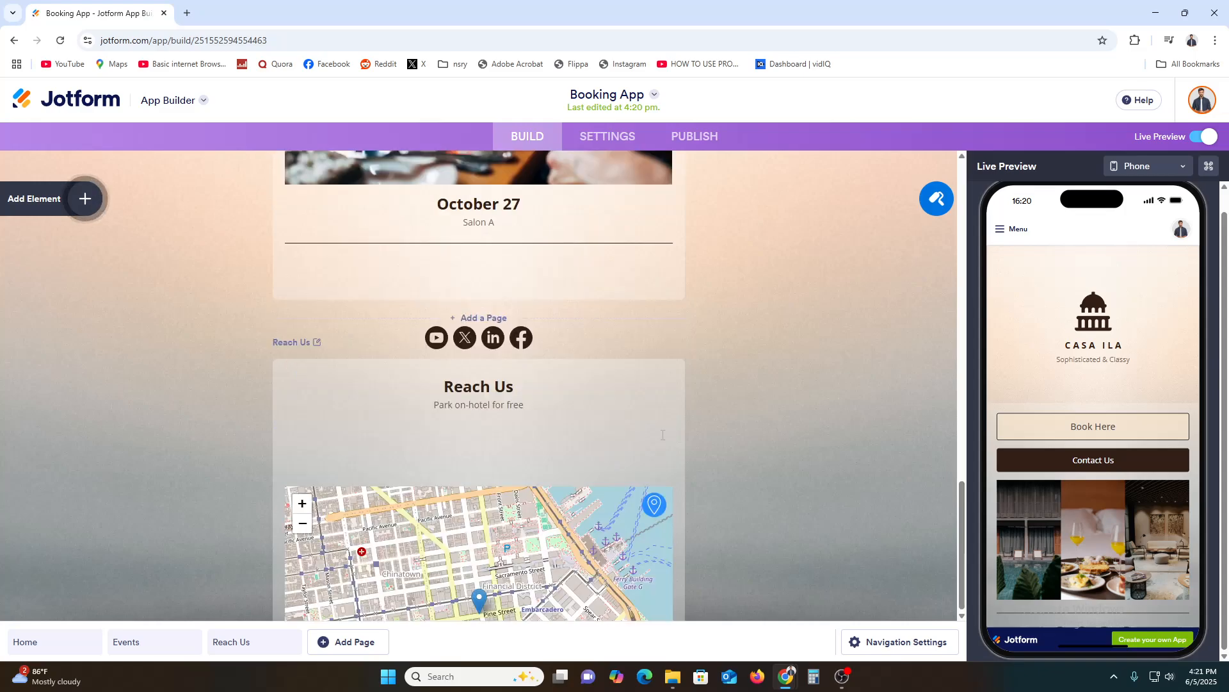
scroll(826, 498, "up", 12)
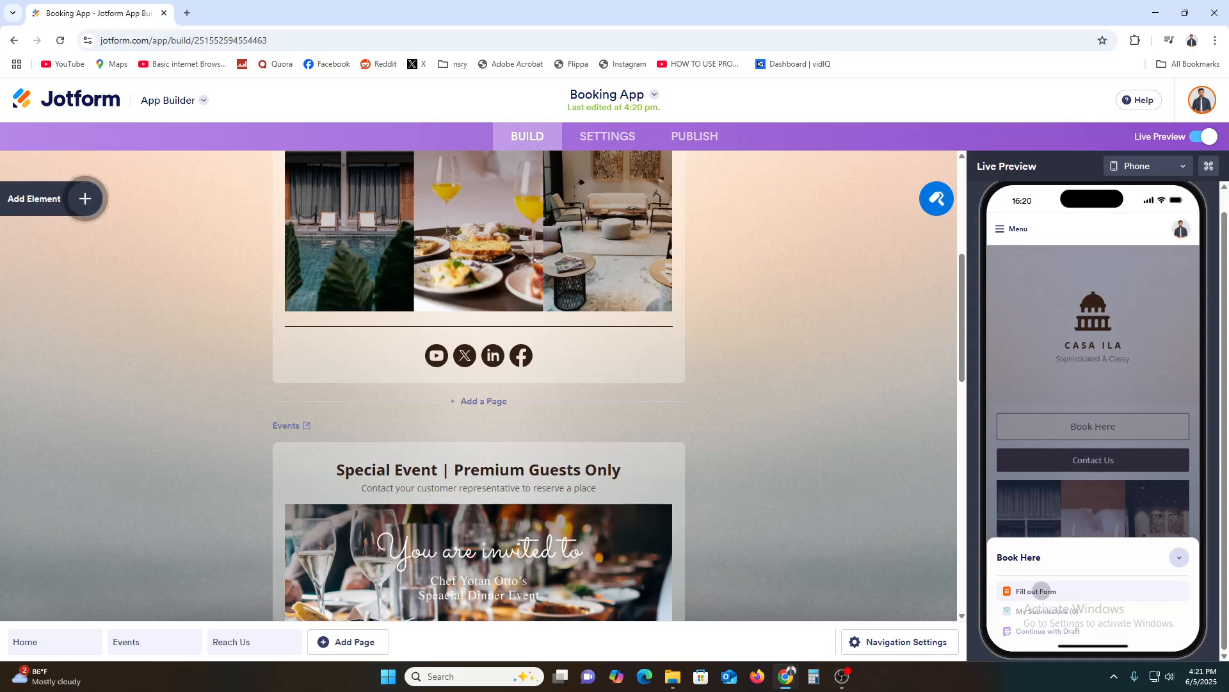
Open the Book Here form in the live preview and fill in the address fields with saved address suggestions.
left_click(1032, 592)
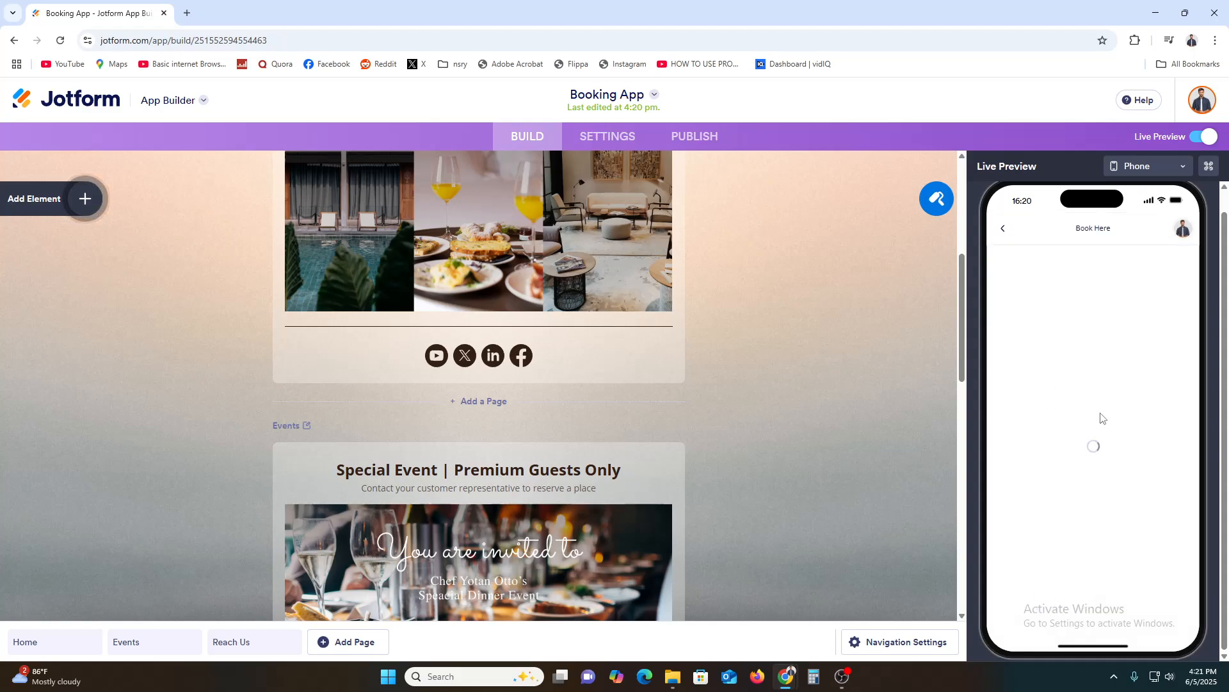
scroll(1105, 453, "down", 3)
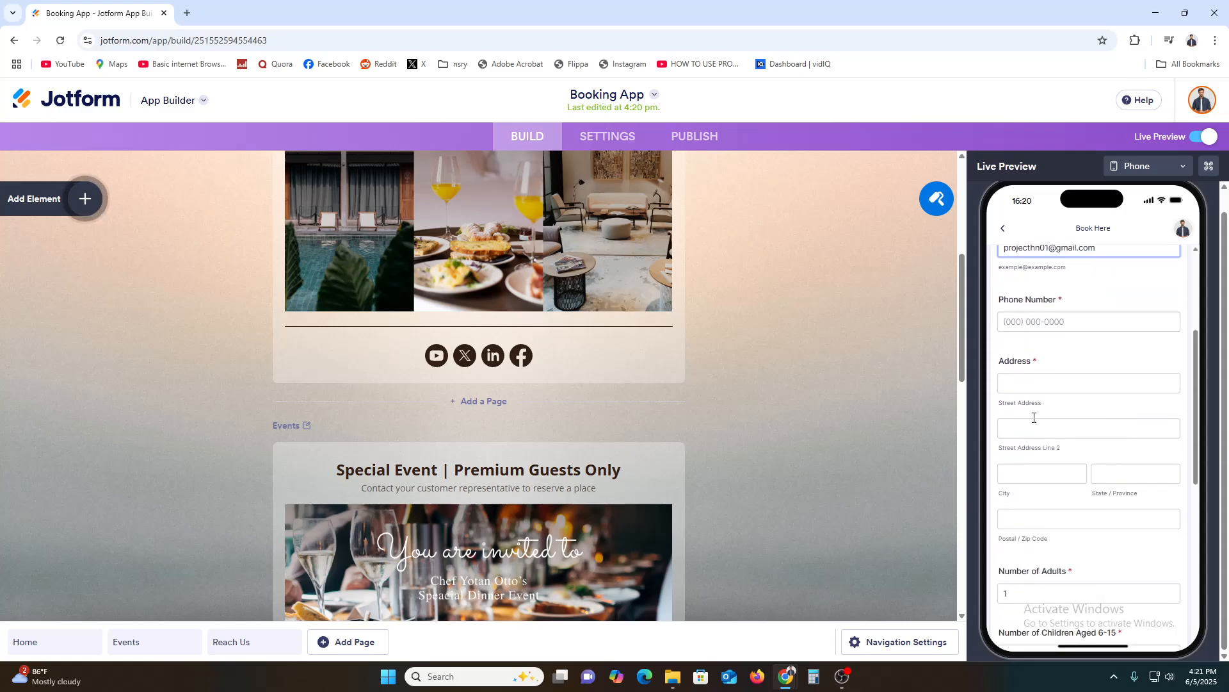
left_click(1053, 387)
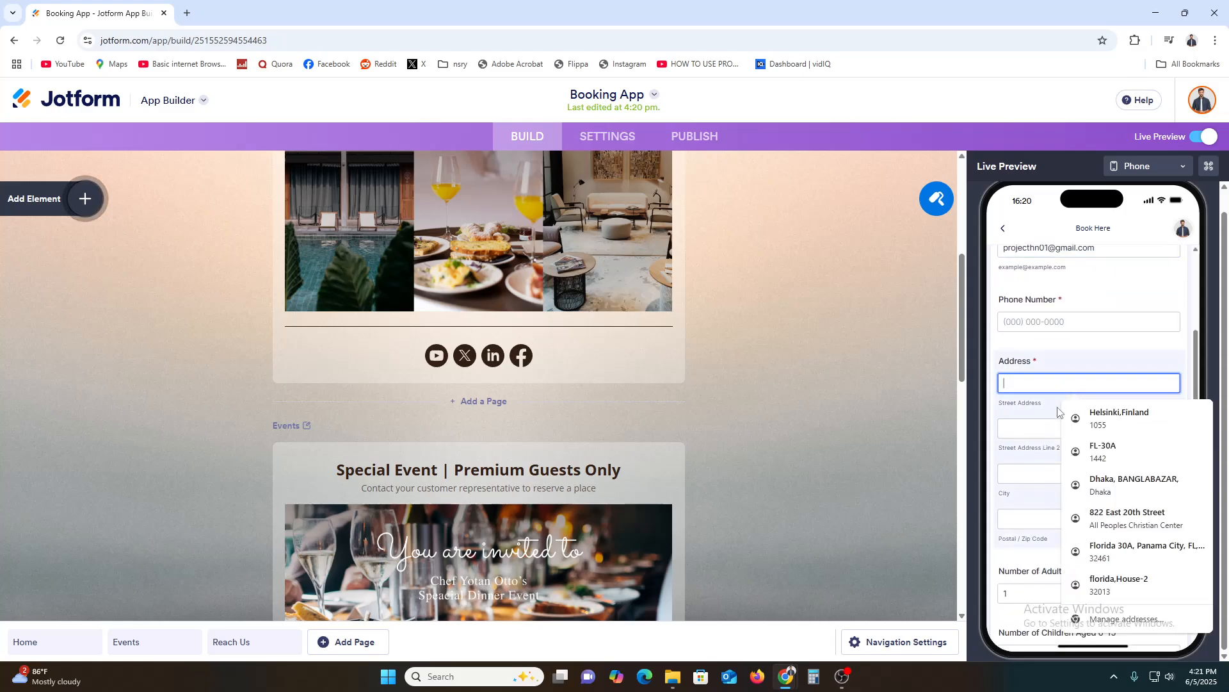
left_click(1114, 416)
scroll(1108, 384, "down", 2)
left_click(1110, 383)
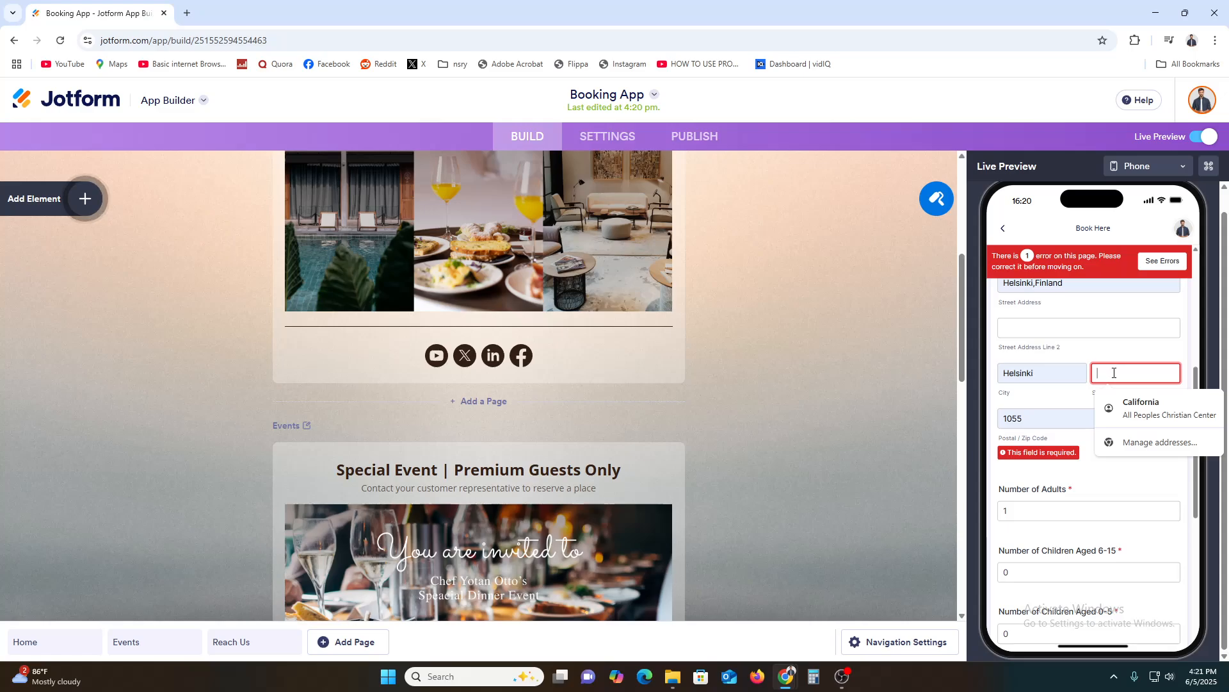
left_click(1108, 413)
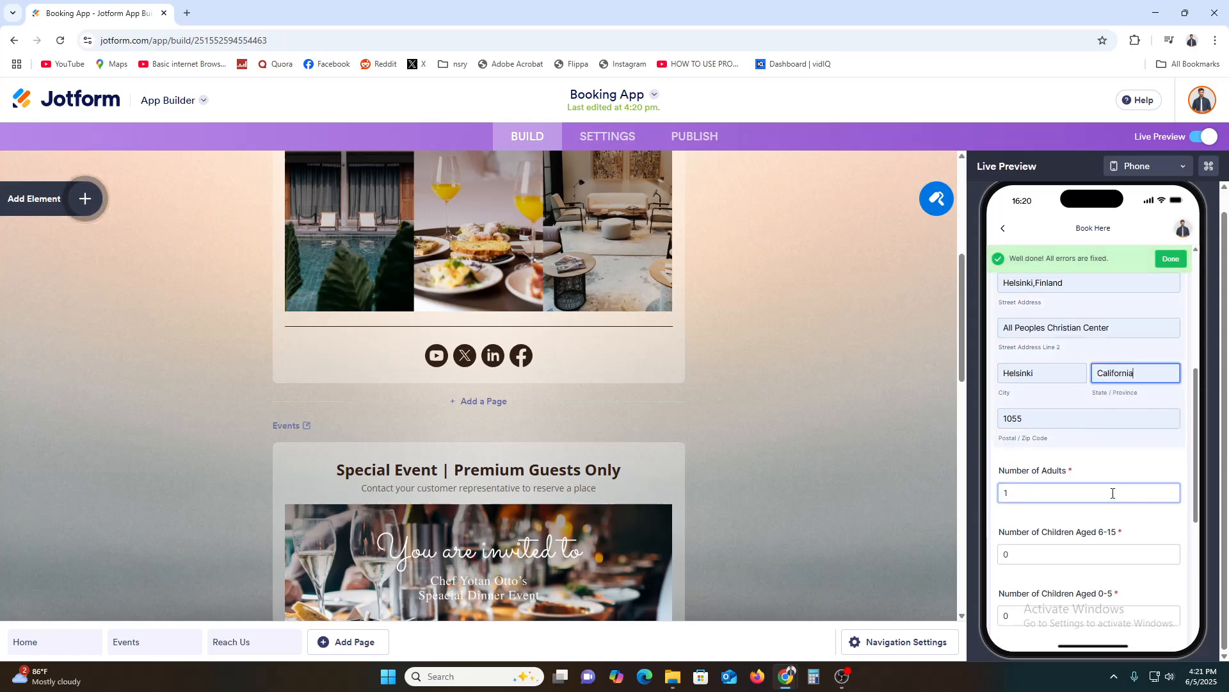
scroll(1082, 522, "down", 5)
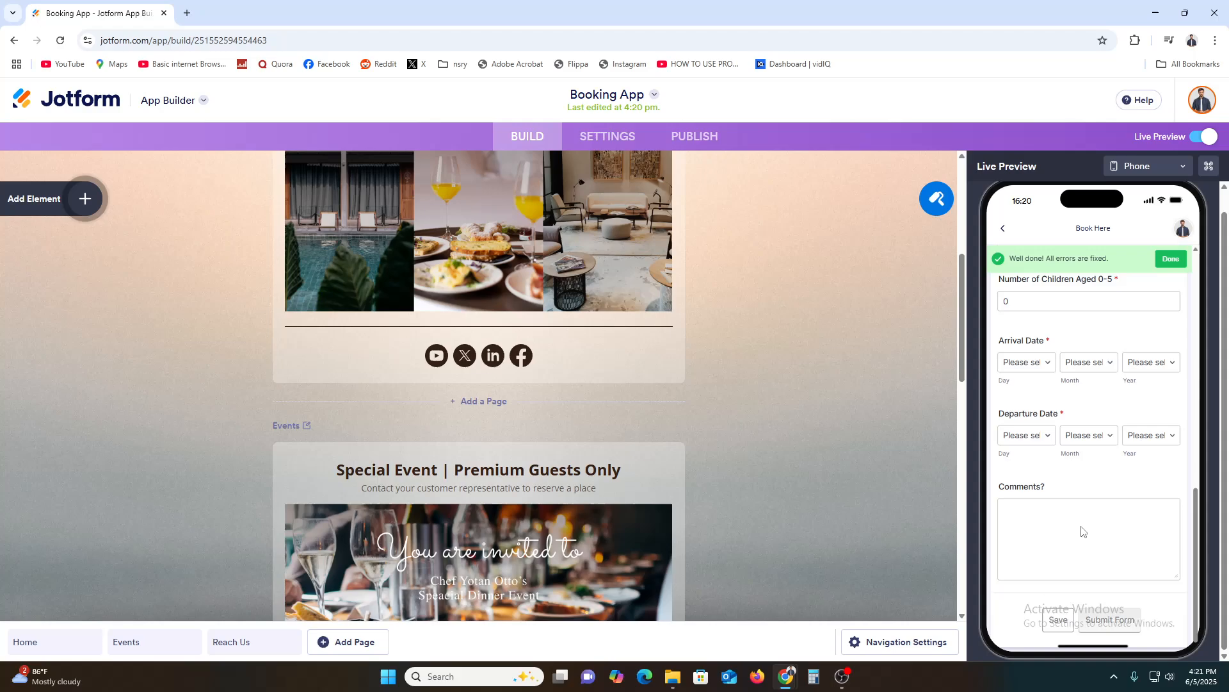
Try to submit the booking form in the live preview, decline saving the address, and review the filled-in fields.
left_click(1118, 620)
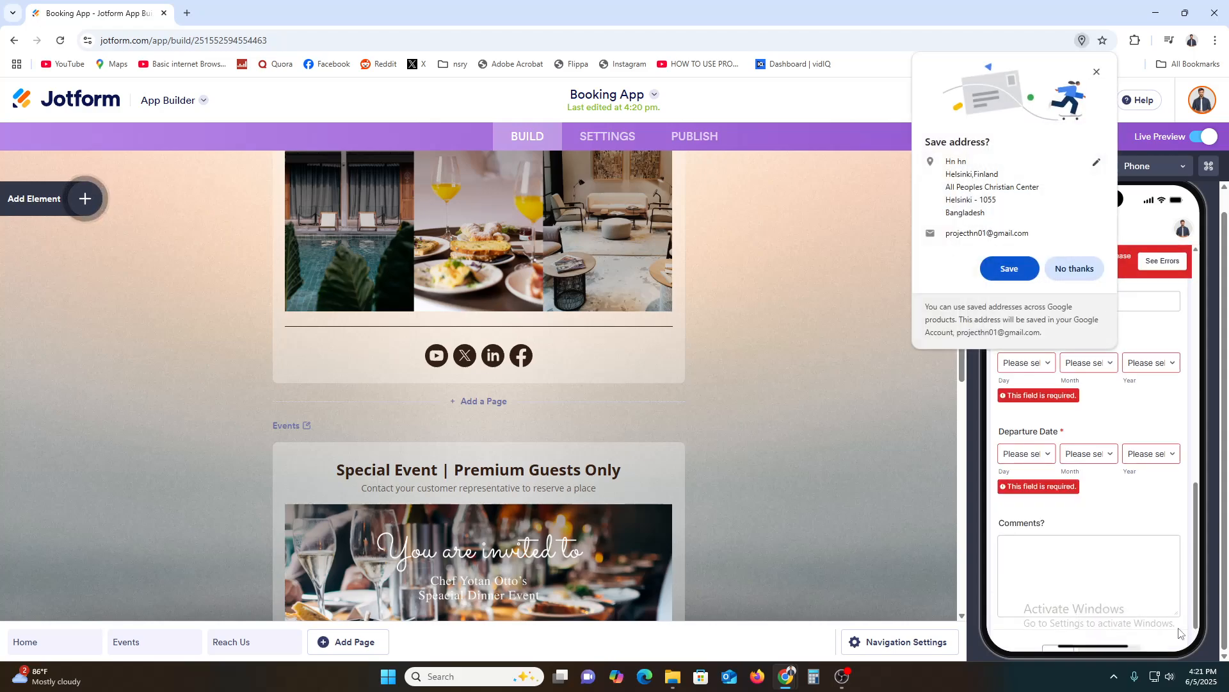
left_click(1067, 266)
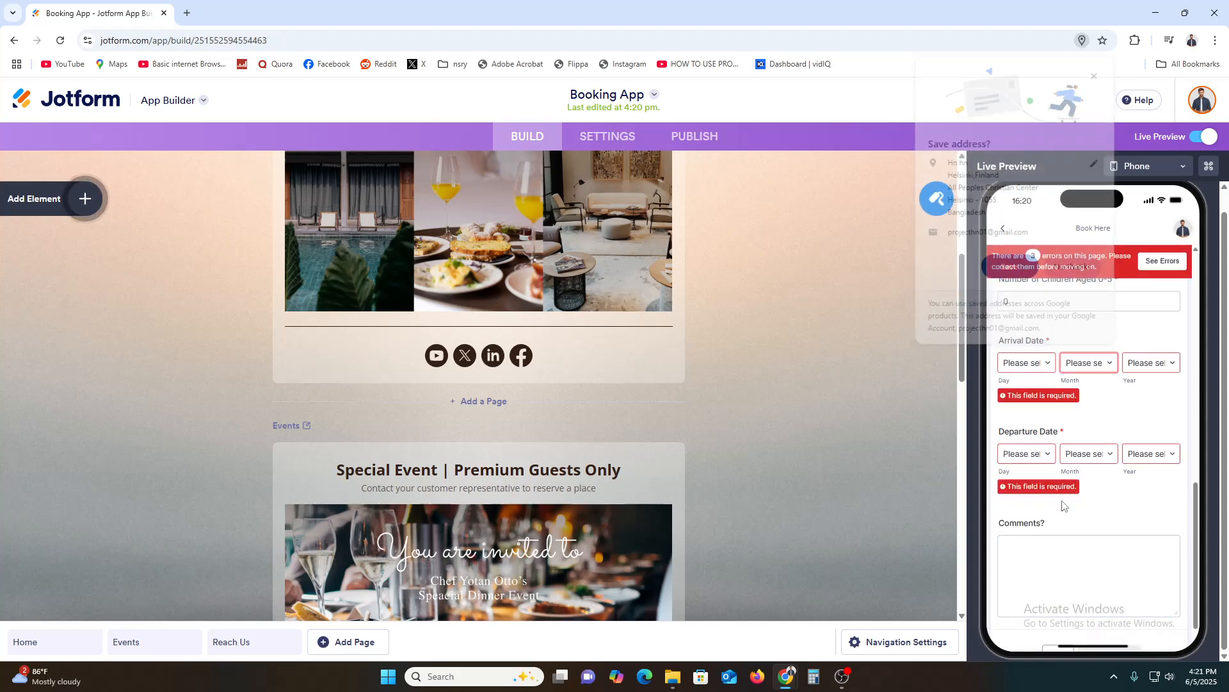
scroll(1102, 527, "up", 5)
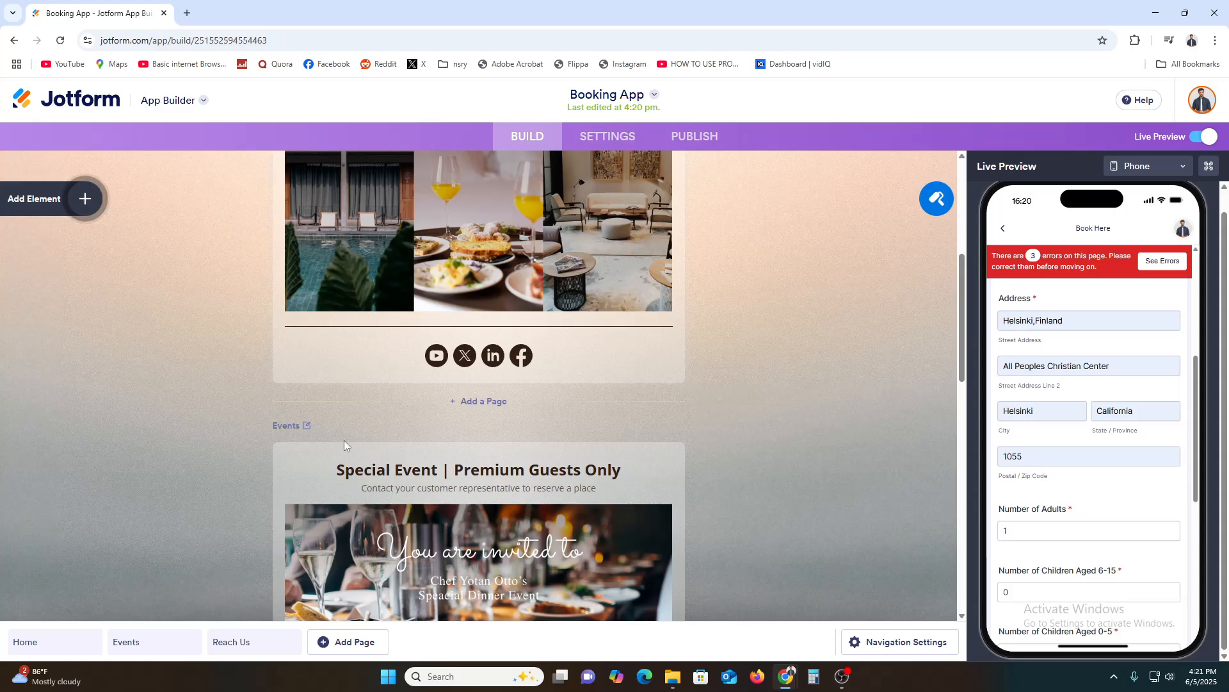
scroll(444, 486, "up", 1)
scroll(444, 485, "up", 2)
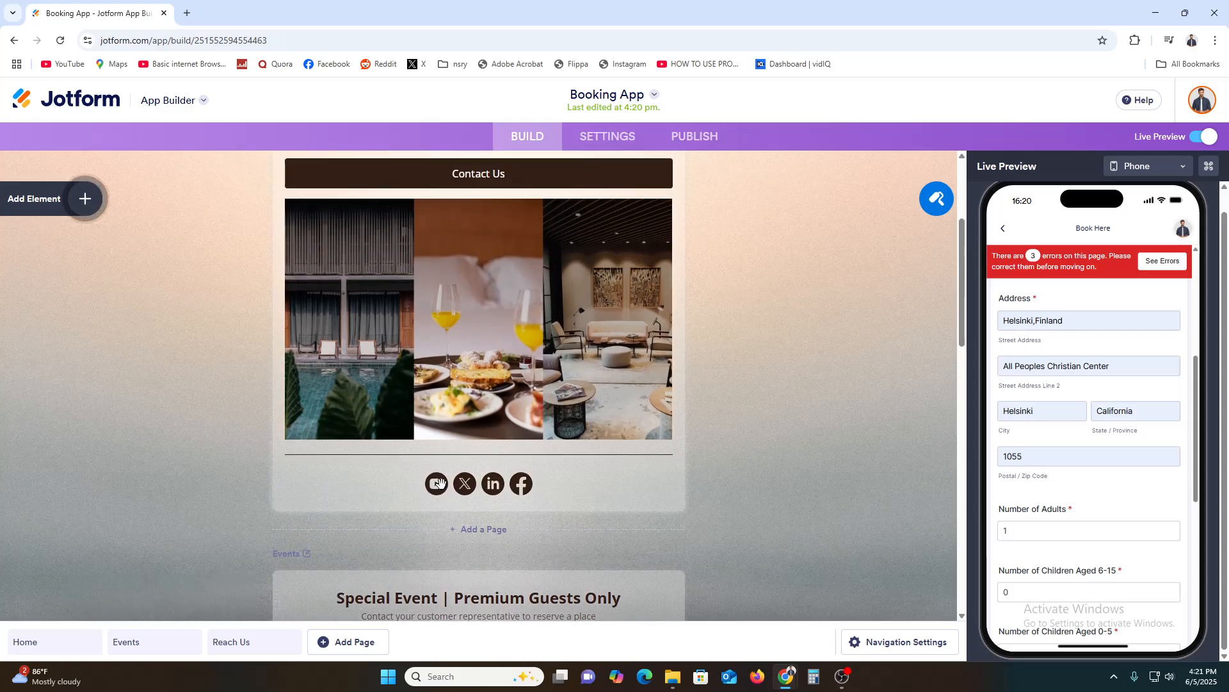
Leave the Booking App for My Apps and create a new app from scratch.
left_click(53, 103)
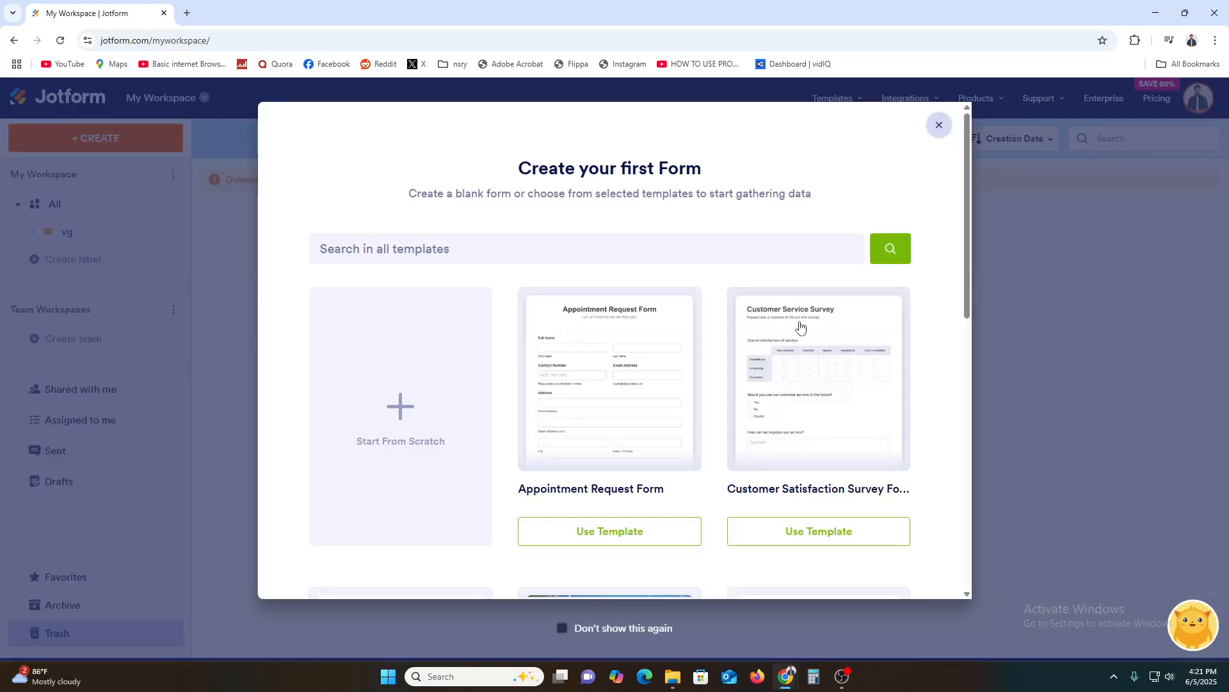
left_click(939, 125)
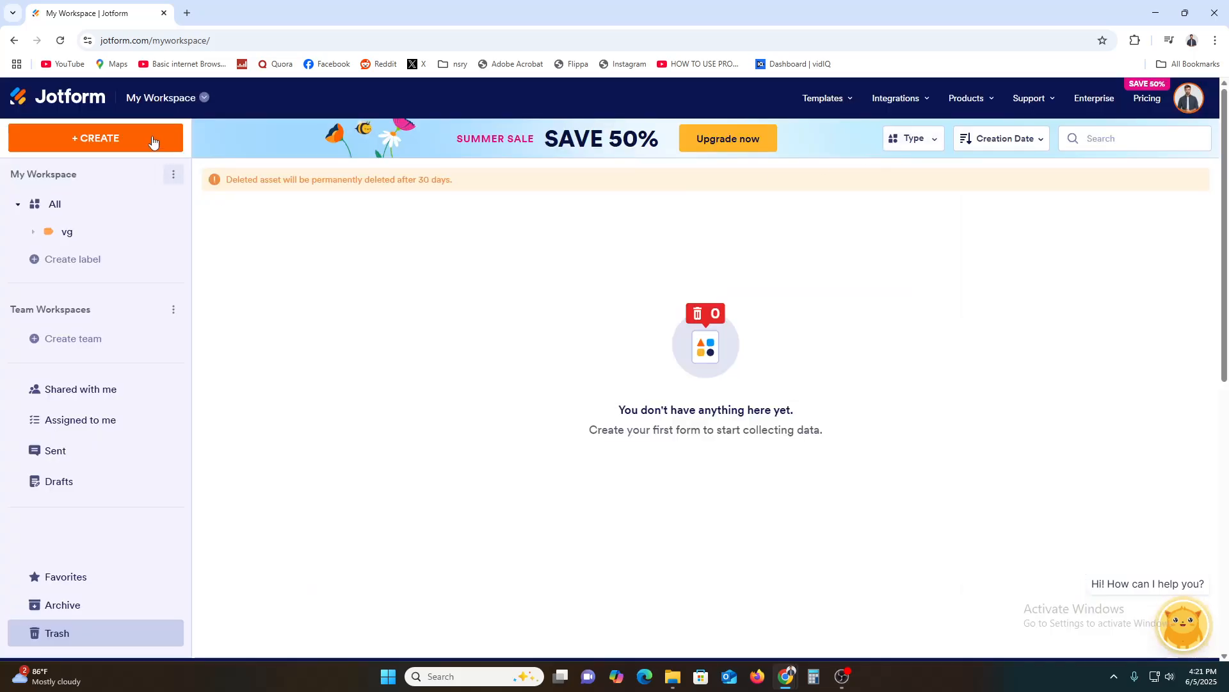
left_click(185, 101)
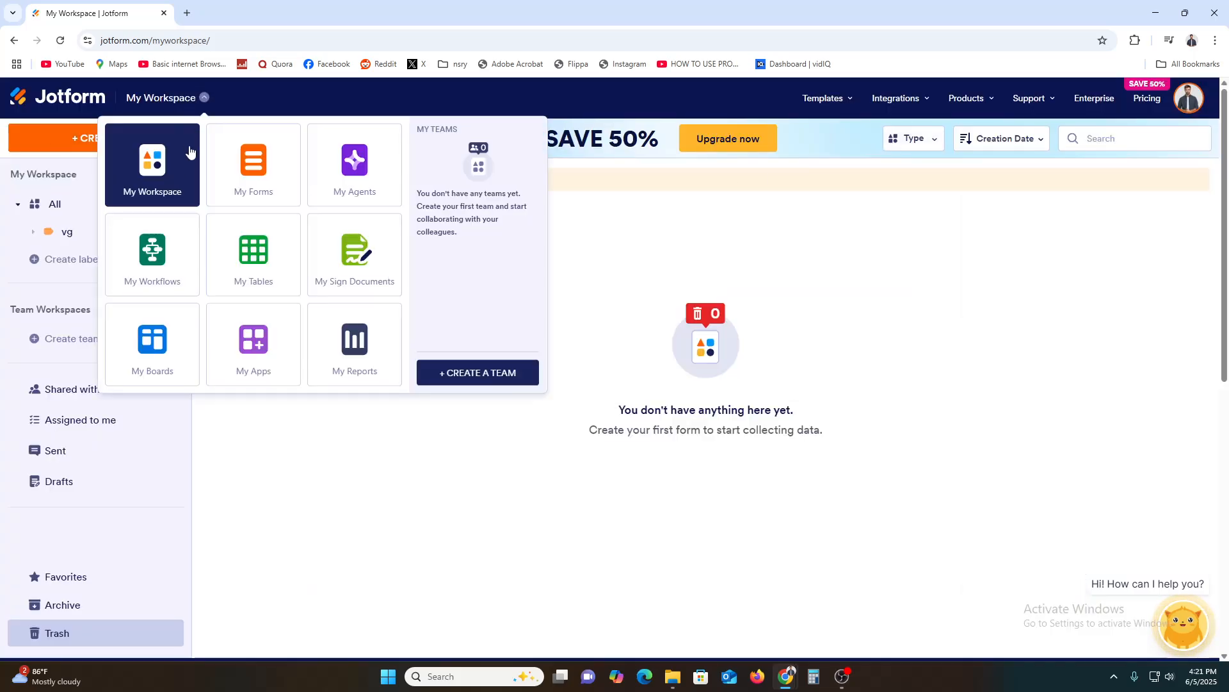
left_click(269, 356)
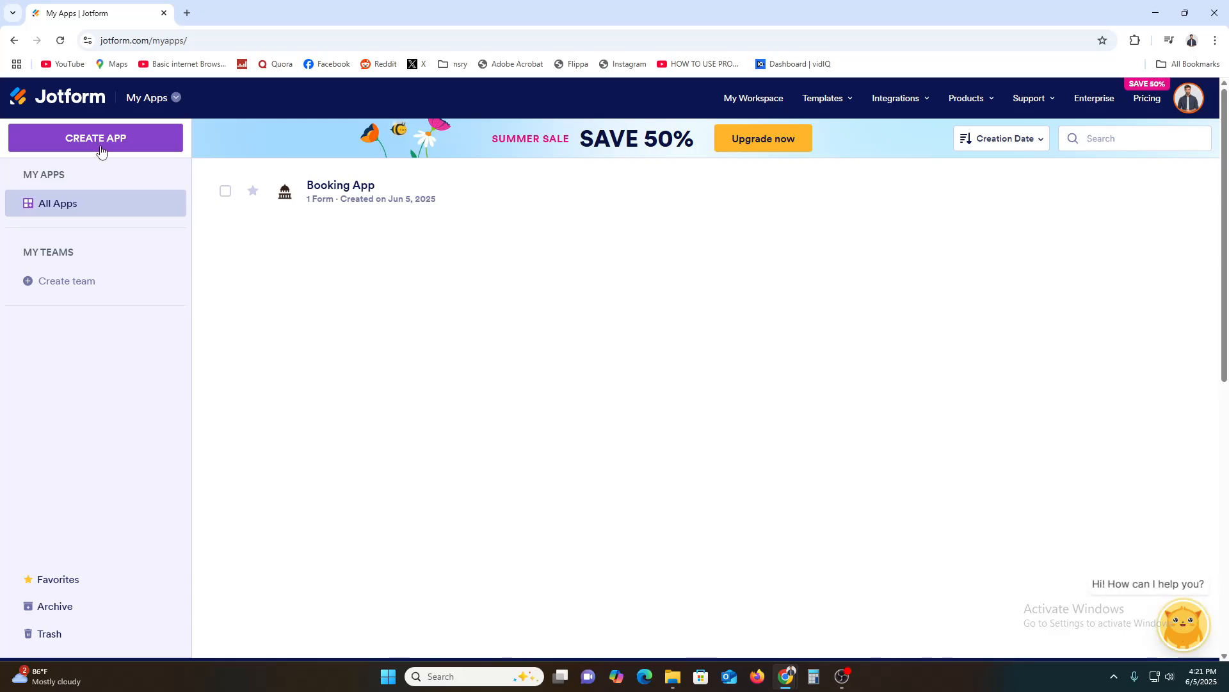
left_click(96, 146)
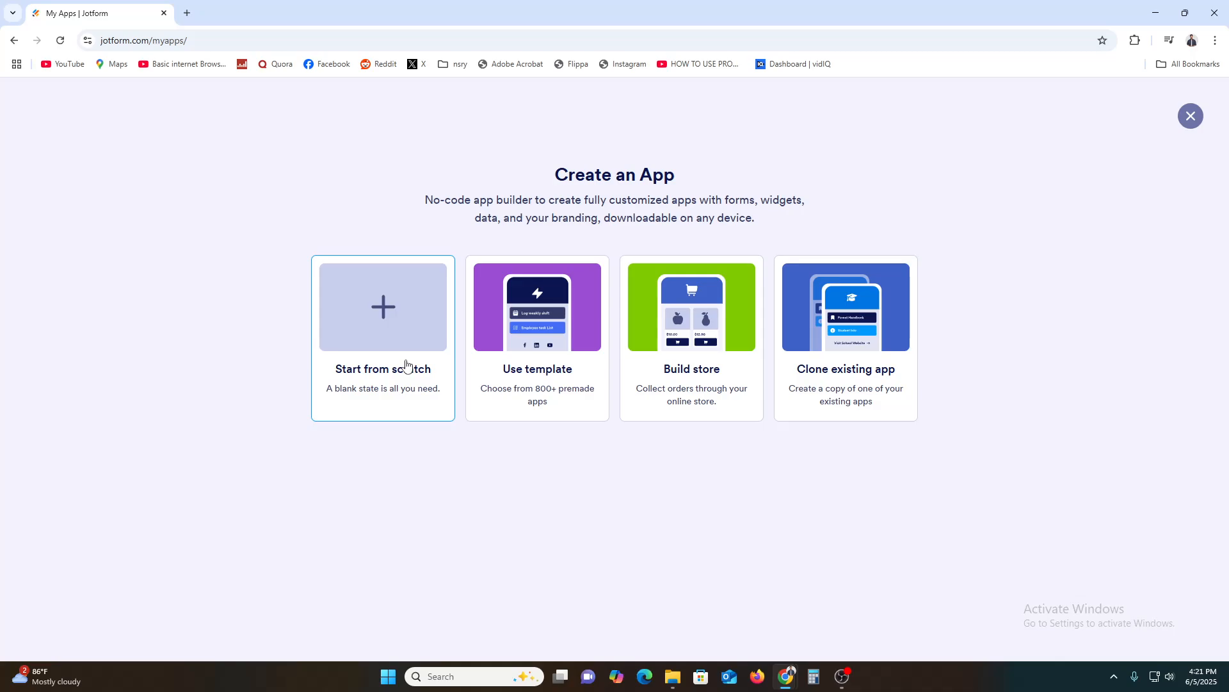
left_click(406, 365)
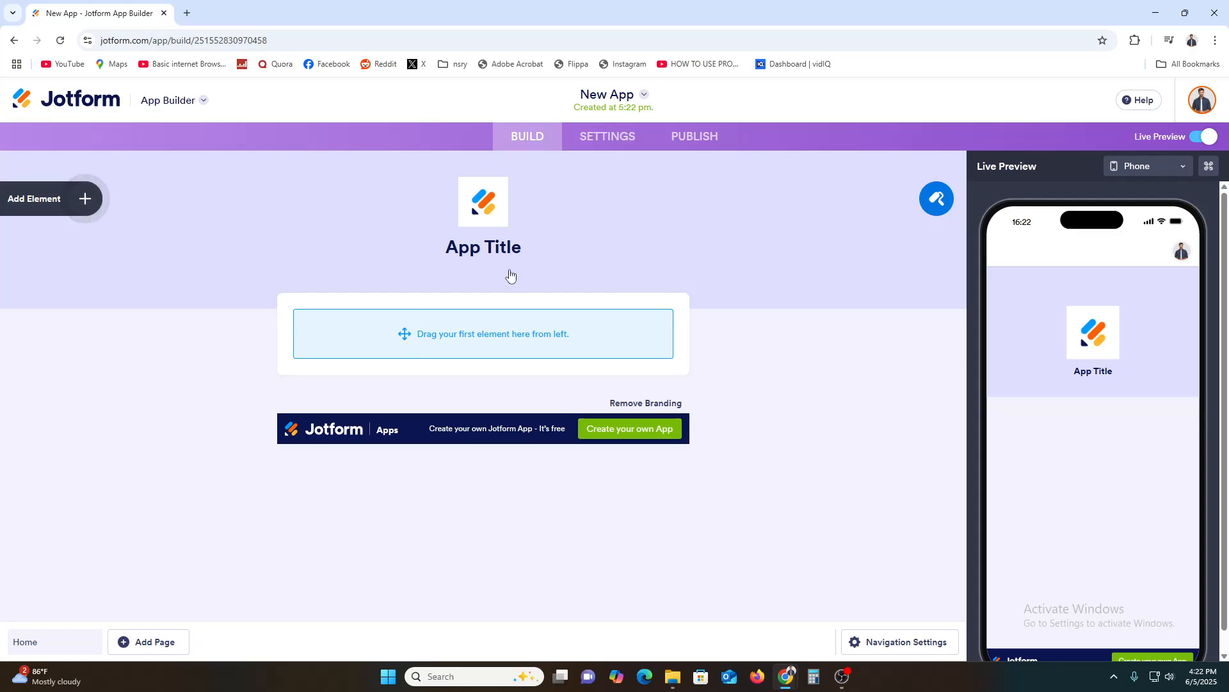
Replace the app title in the header with BOOKING.
left_click(497, 246)
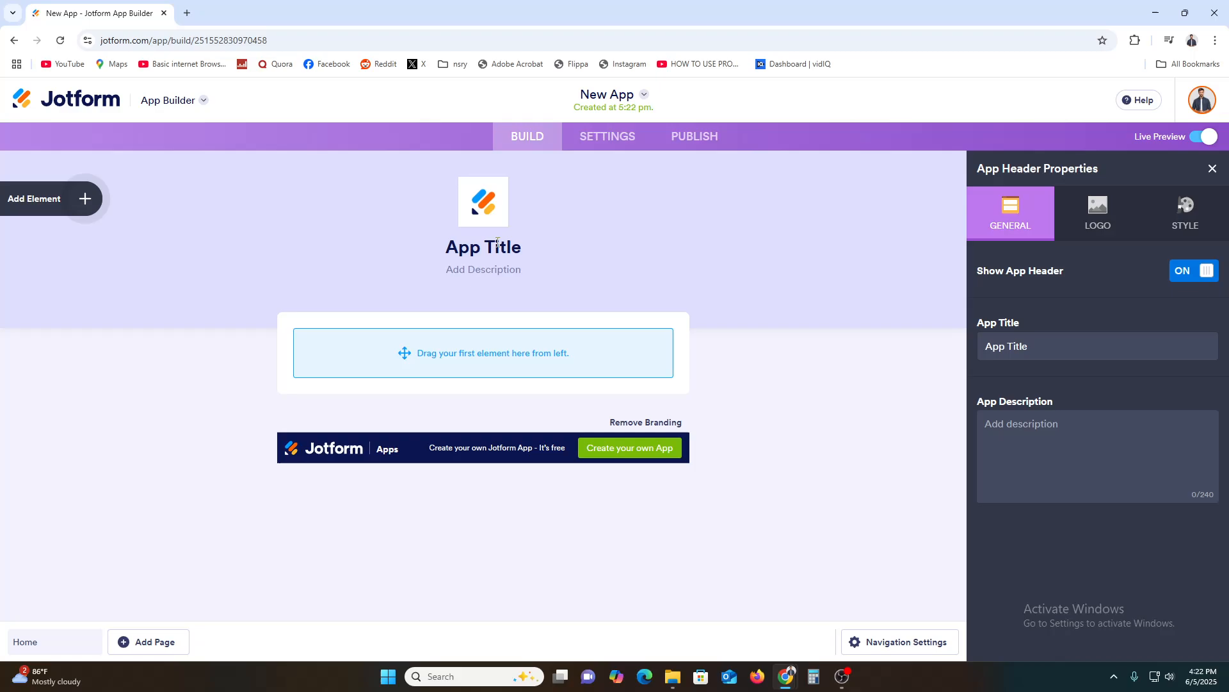
triple_click(497, 244)
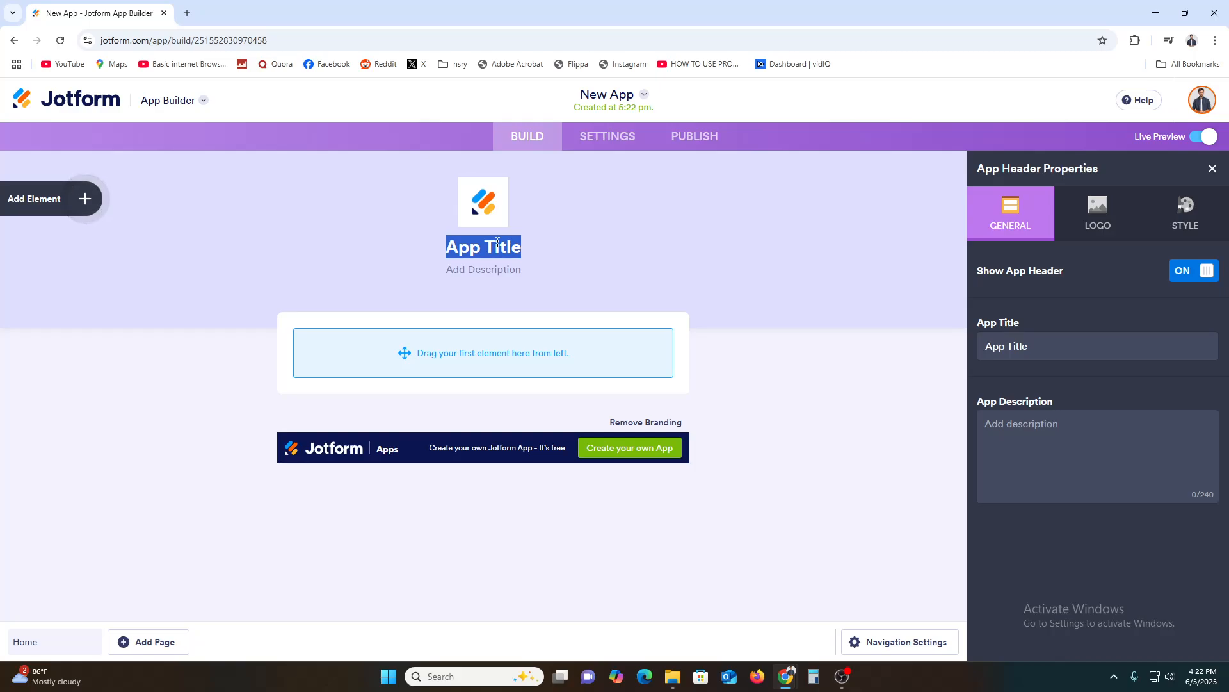
type("BOOKING")
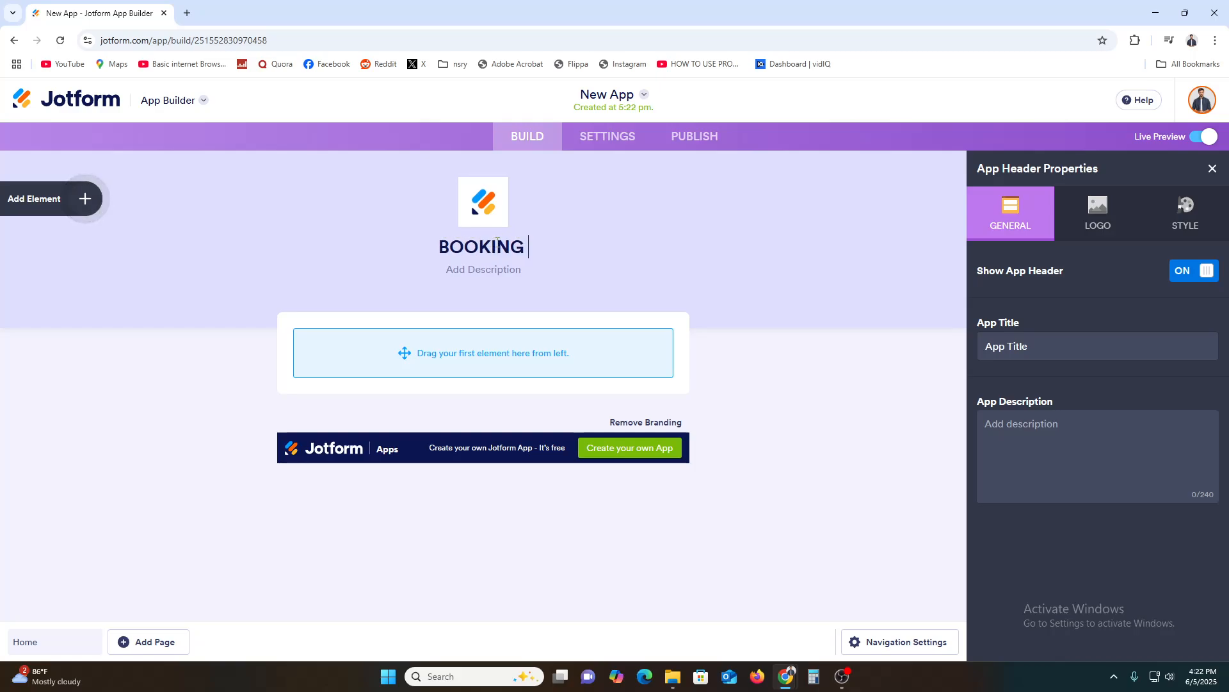
key("BackSpace")
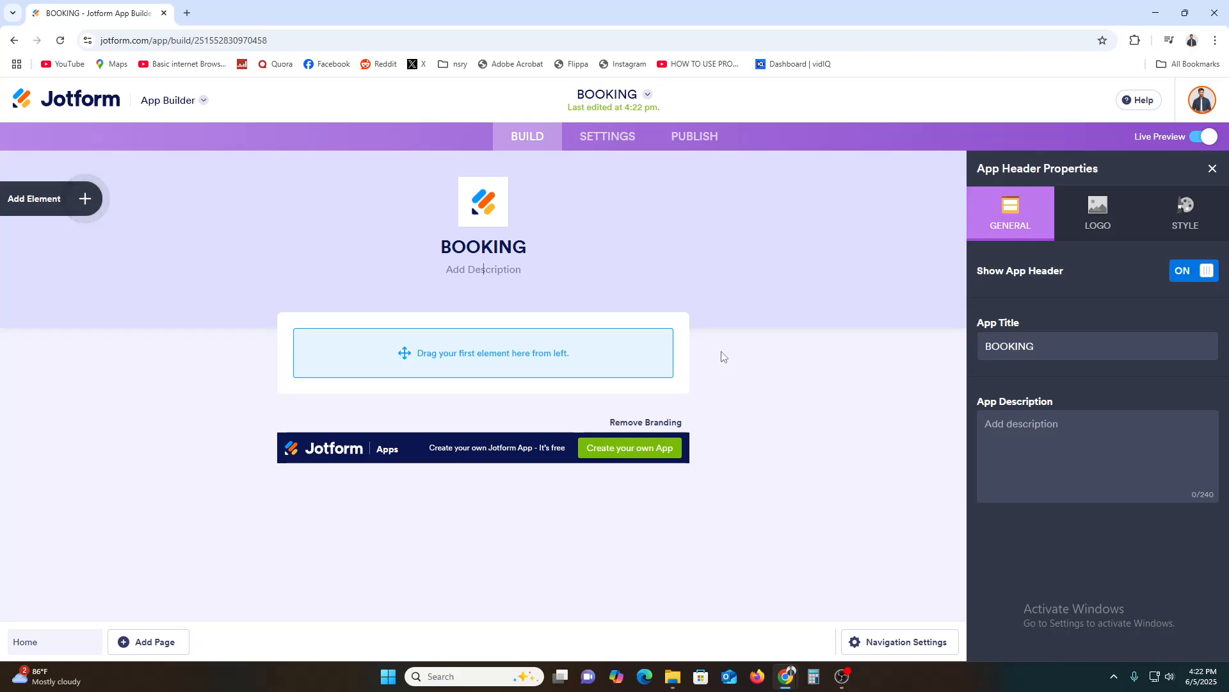
Add the existing form named "Form" to the Home page and check its options in the live preview.
left_click(85, 198)
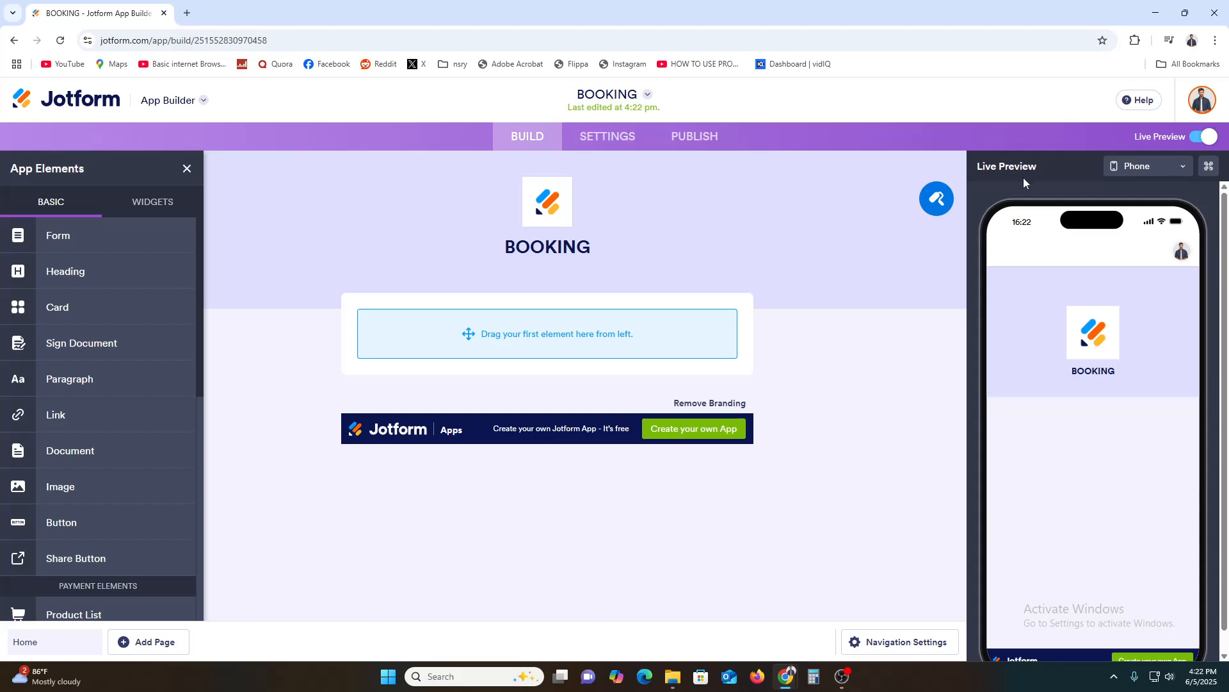
left_click(1150, 168)
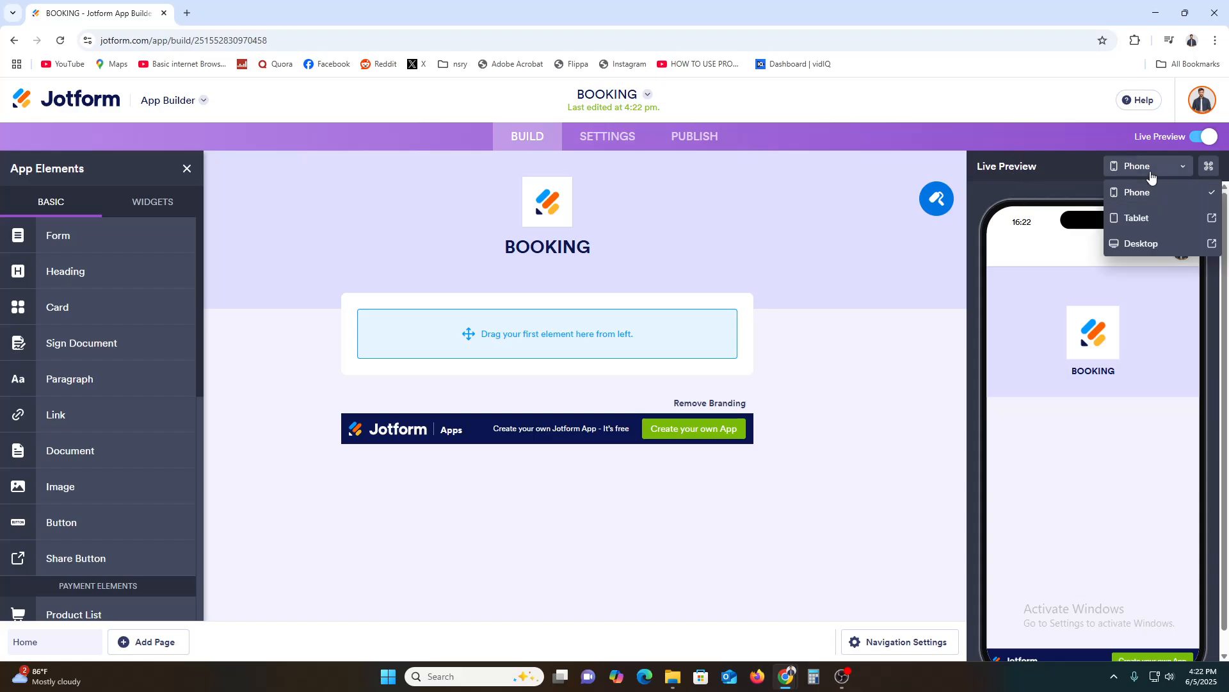
left_click(1154, 171)
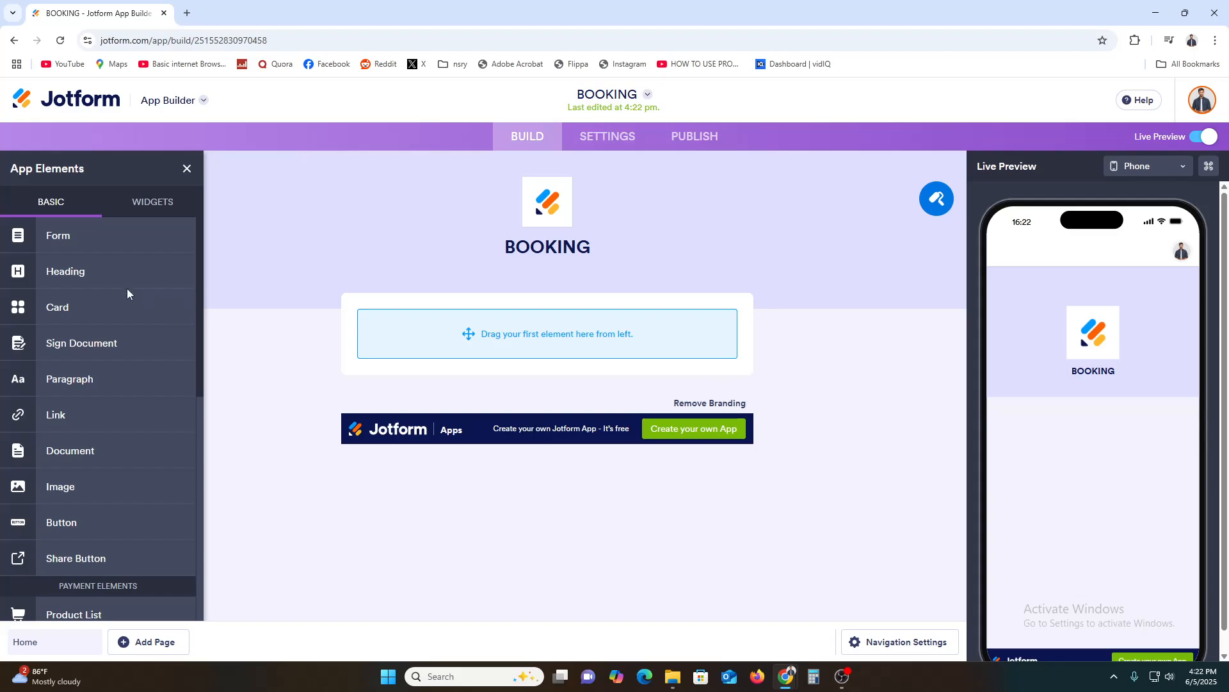
left_click_drag(59, 240, 563, 333)
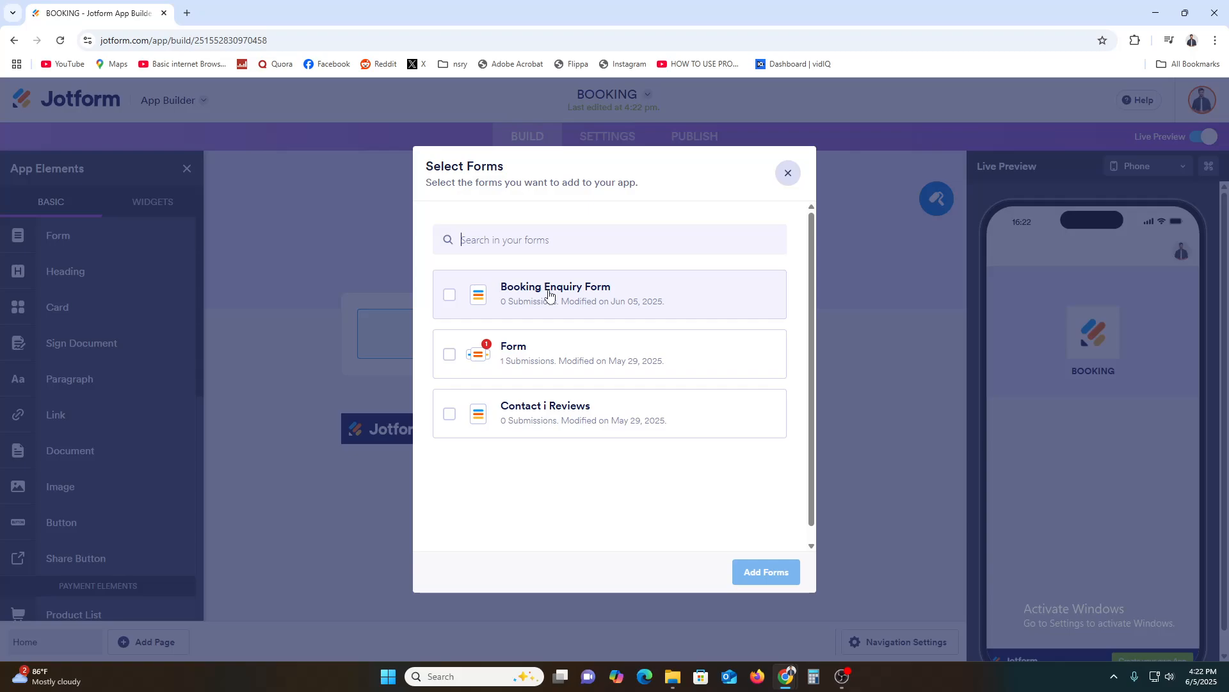
left_click(576, 307)
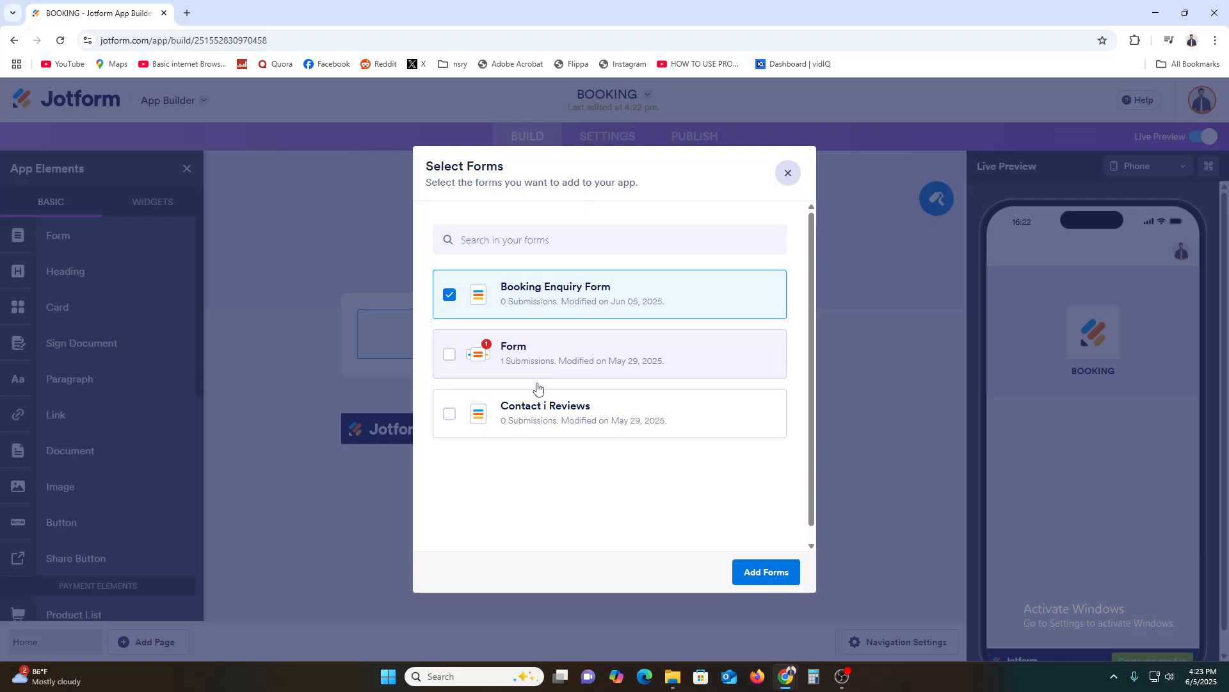
left_click(485, 365)
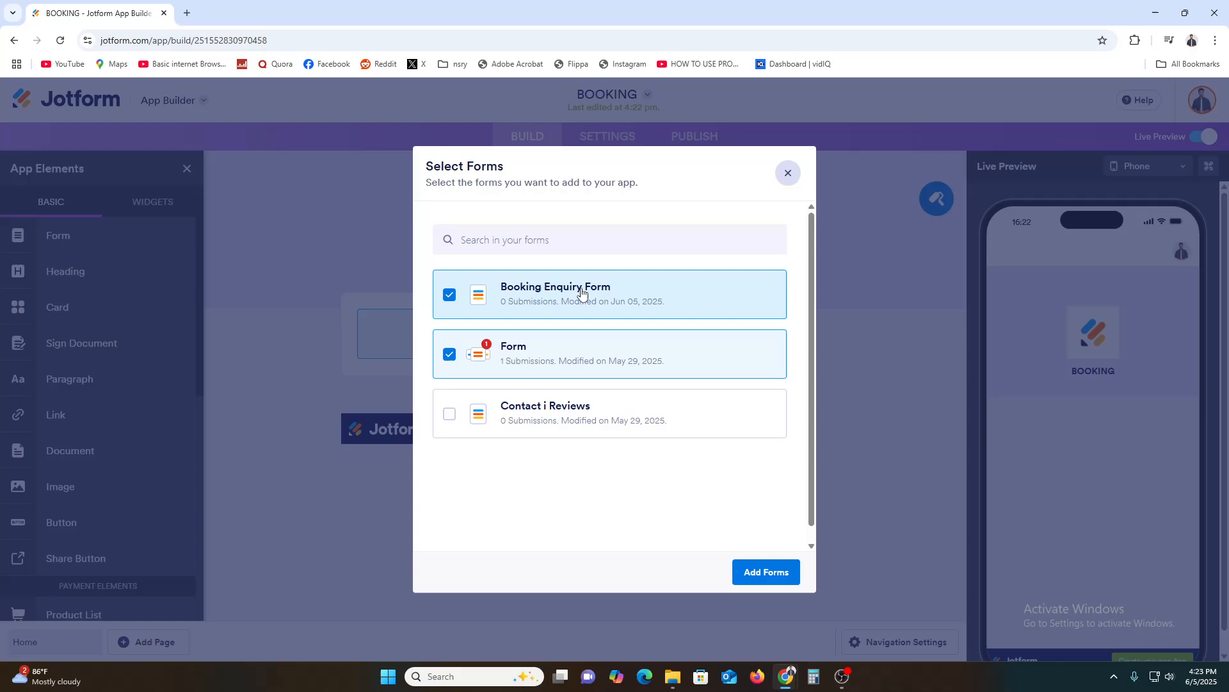
left_click(520, 302)
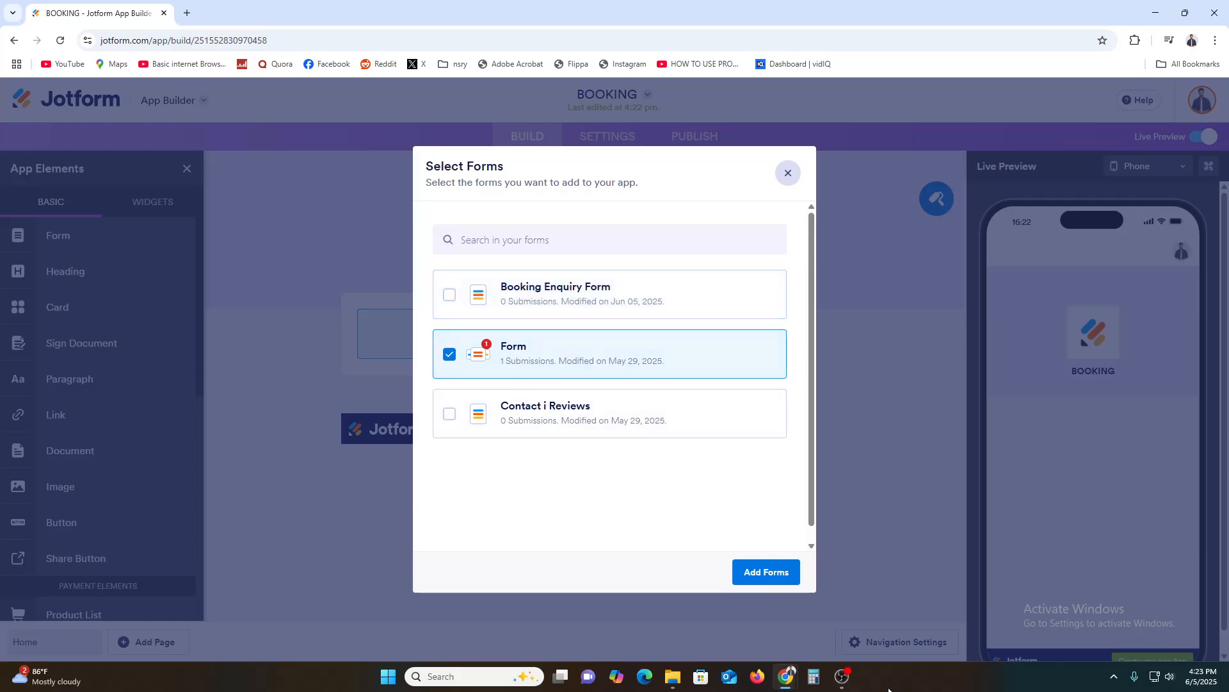
left_click(775, 583)
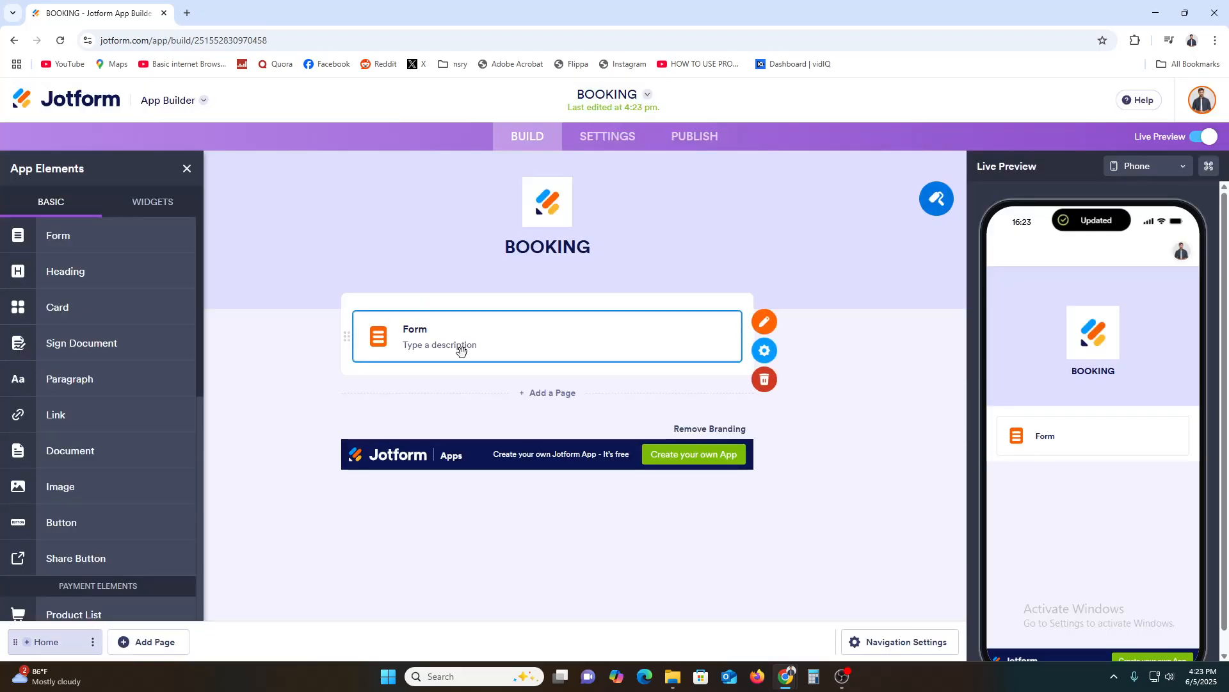
left_click(1064, 452)
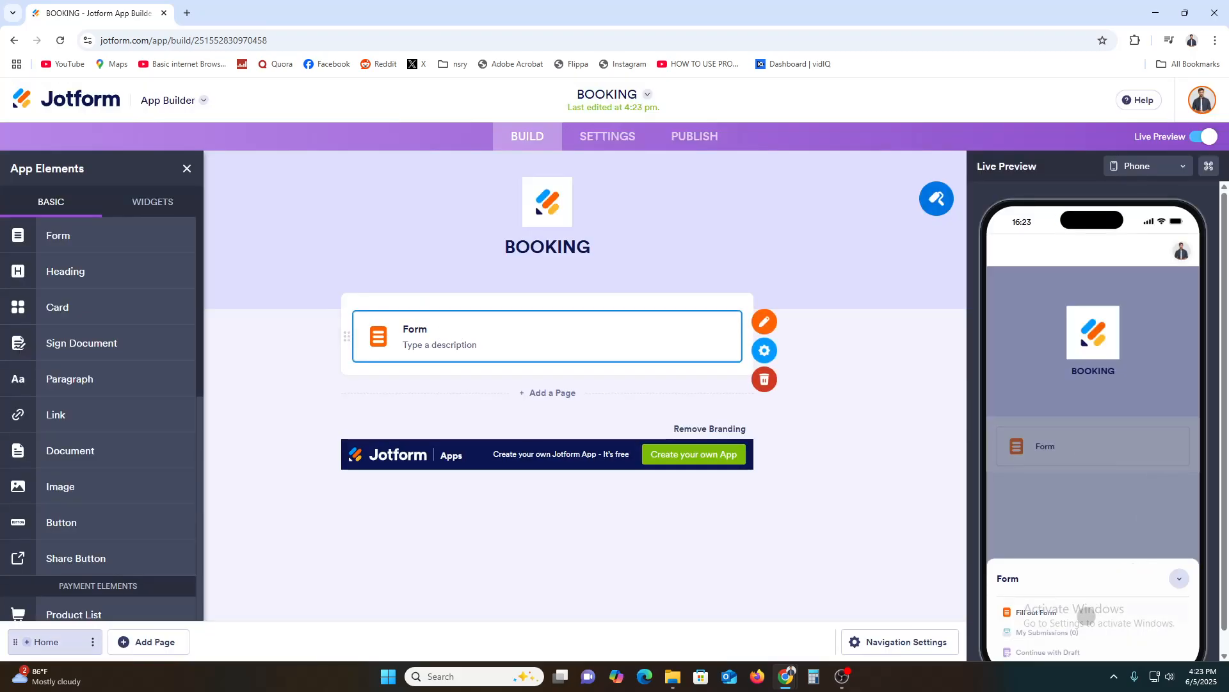
left_click(1079, 507)
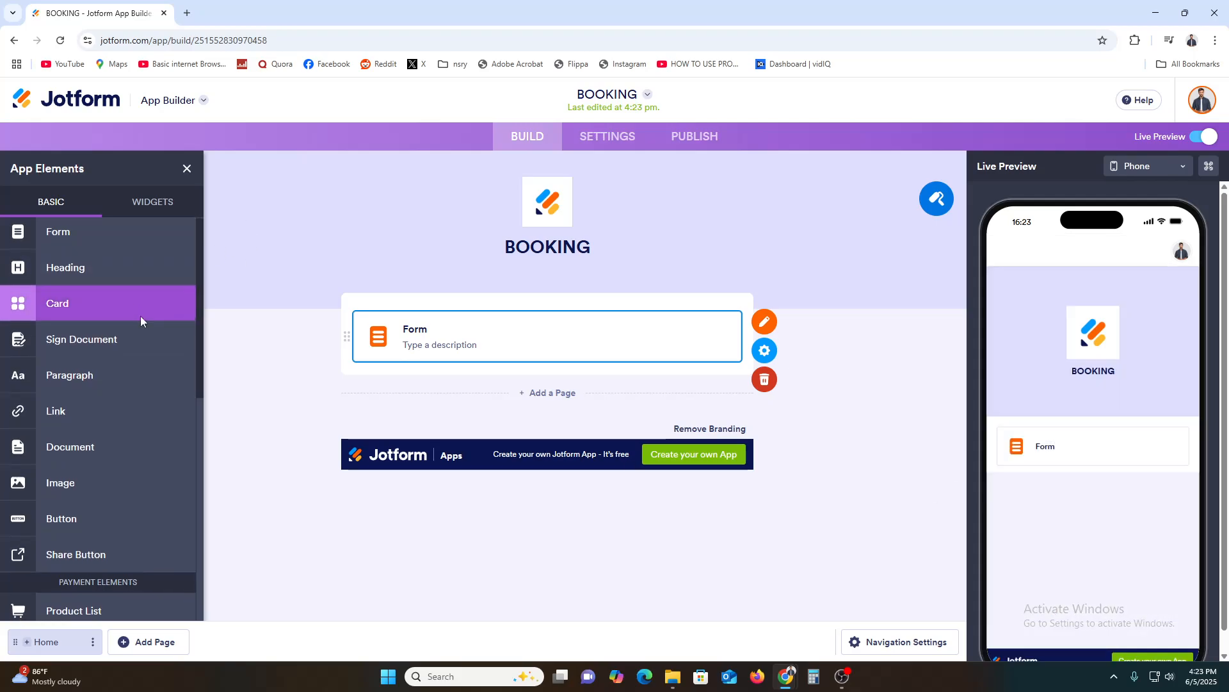
Add a Product List element below the form on the Home page.
scroll(137, 326, "down", 3)
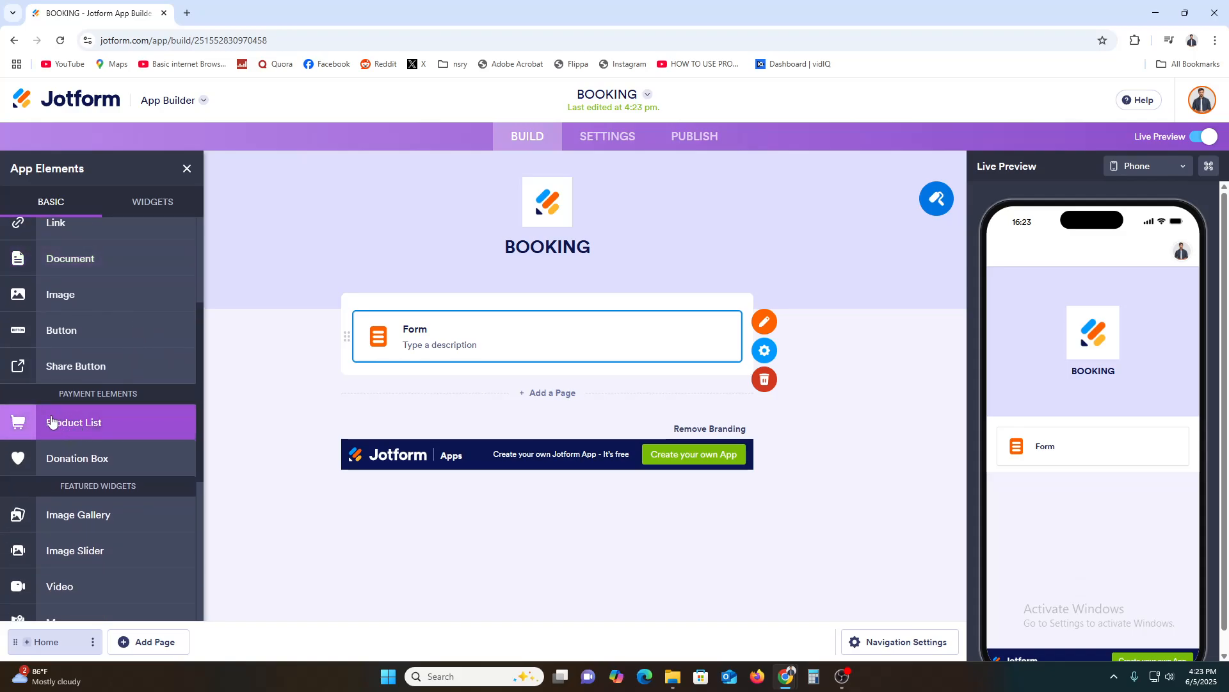
left_click_drag(51, 421, 425, 400)
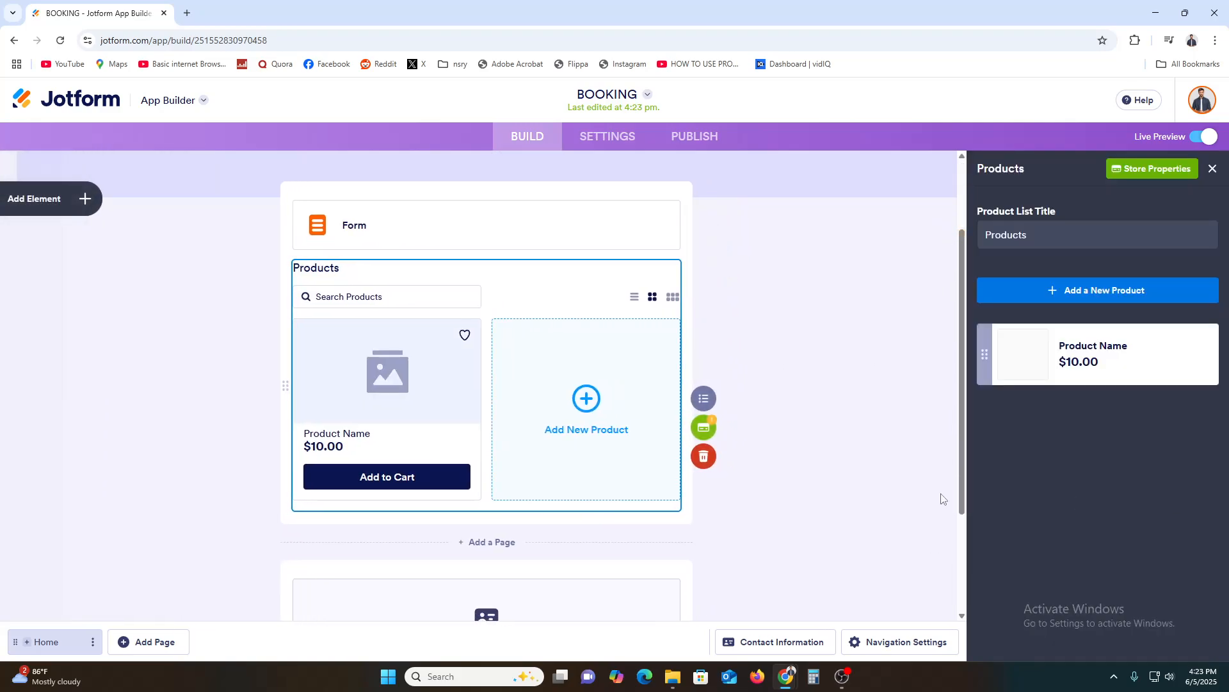
mouse_move(1100, 369)
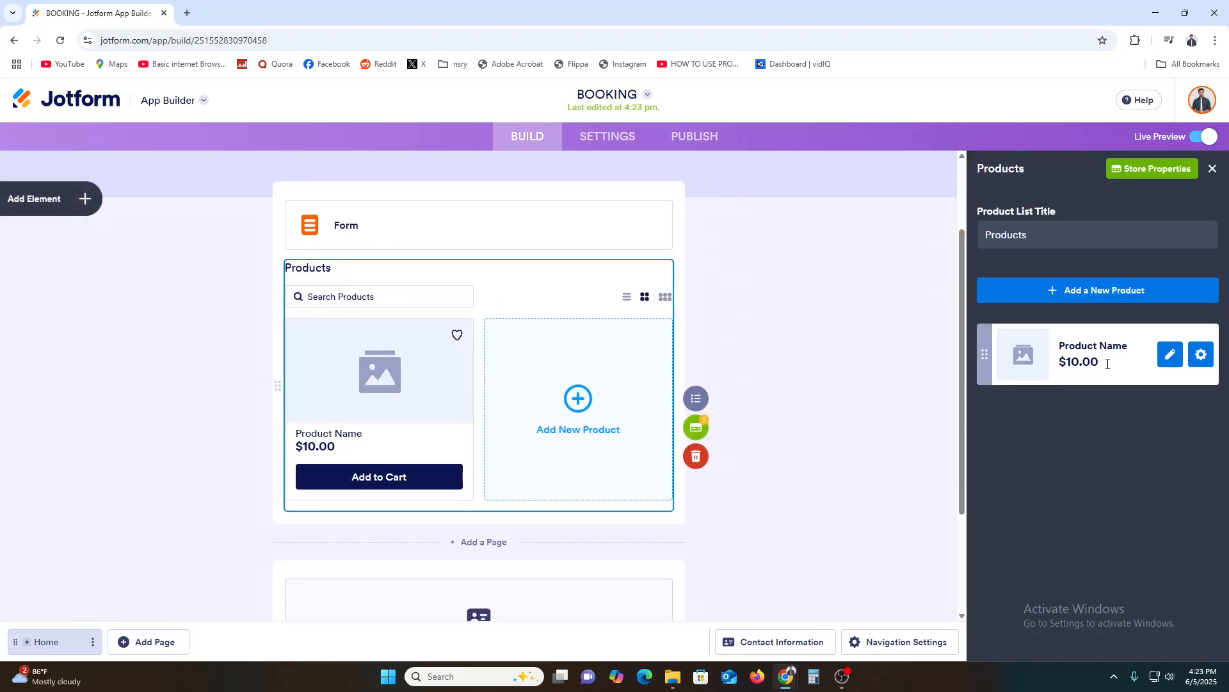
Delete the Products list from the Home page.
left_click(99, 202)
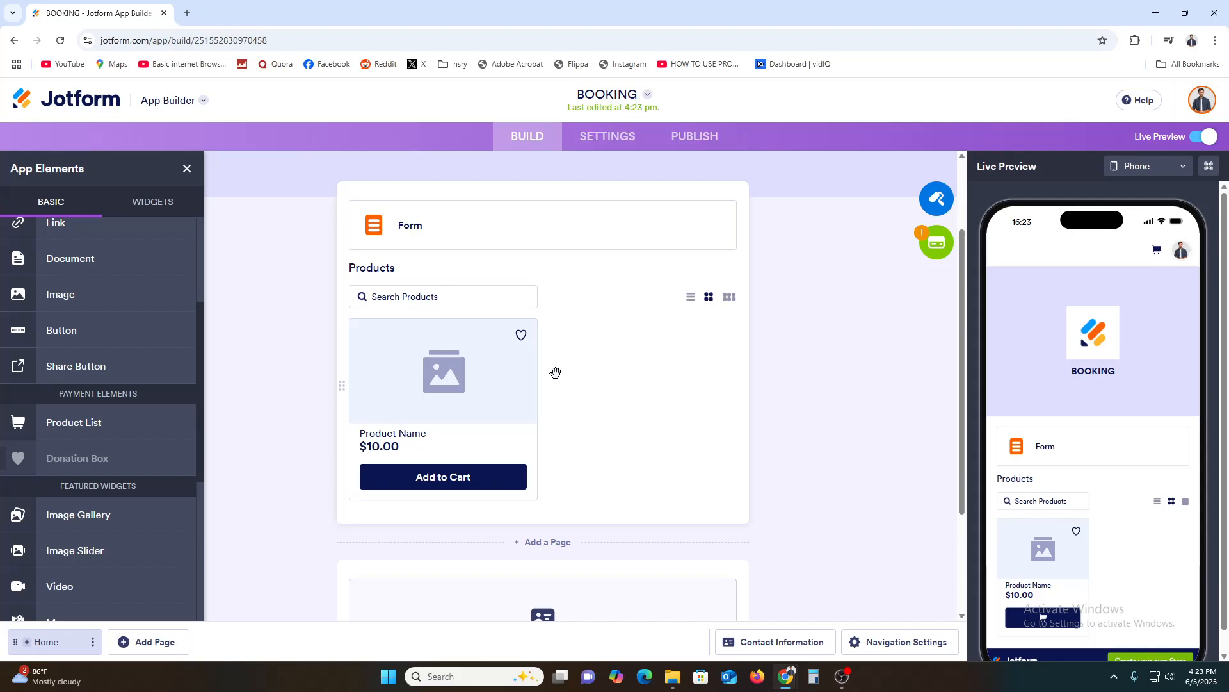
right_click(342, 384)
left_click(435, 420)
left_click_drag(435, 421, 502, 400)
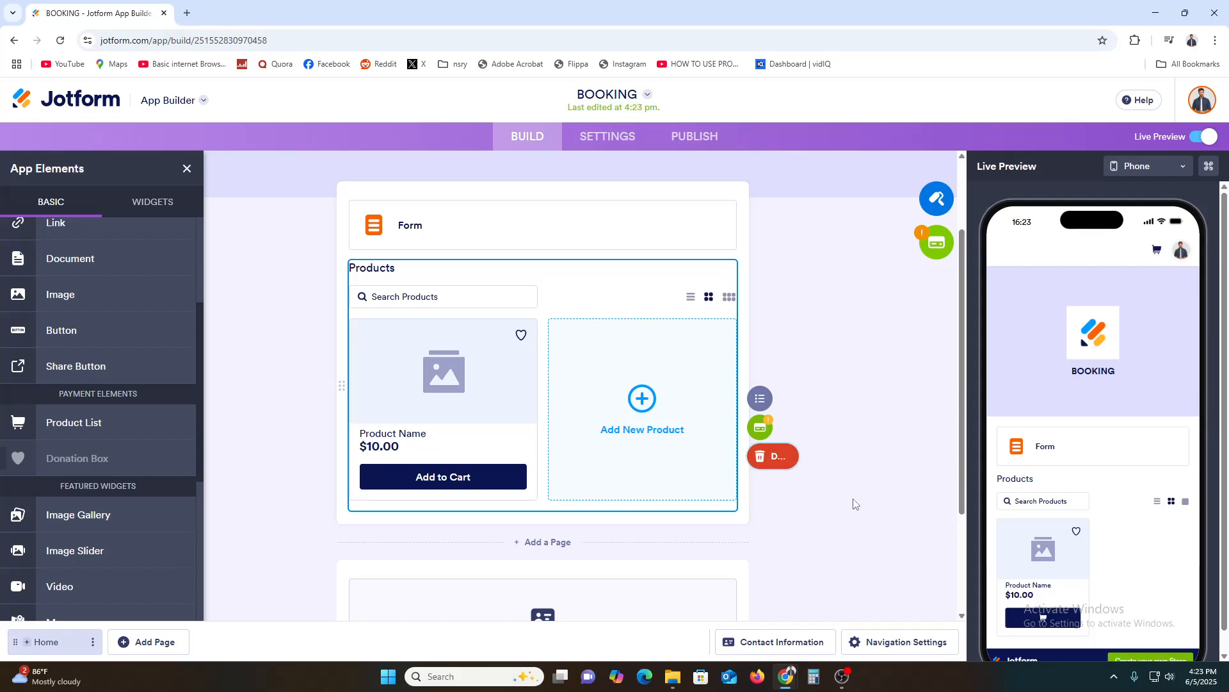
left_click(763, 459)
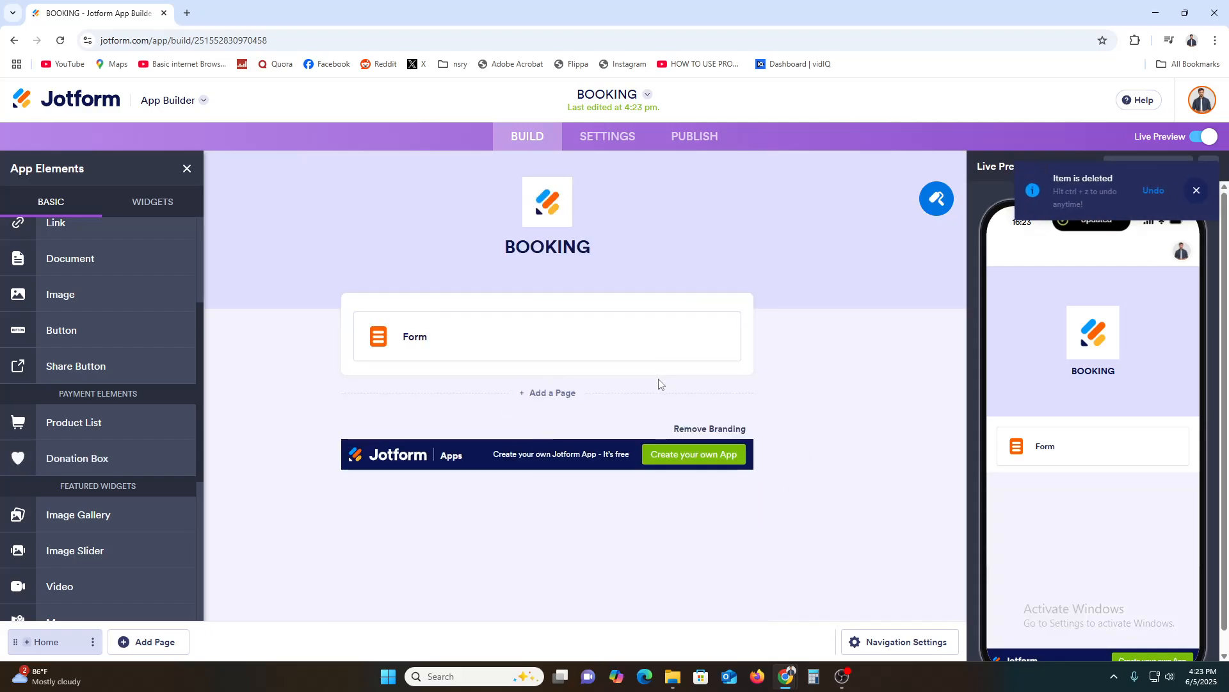
Add a Heading element above the form on the Home page.
scroll(94, 448, "up", 2)
scroll(95, 449, "up", 1)
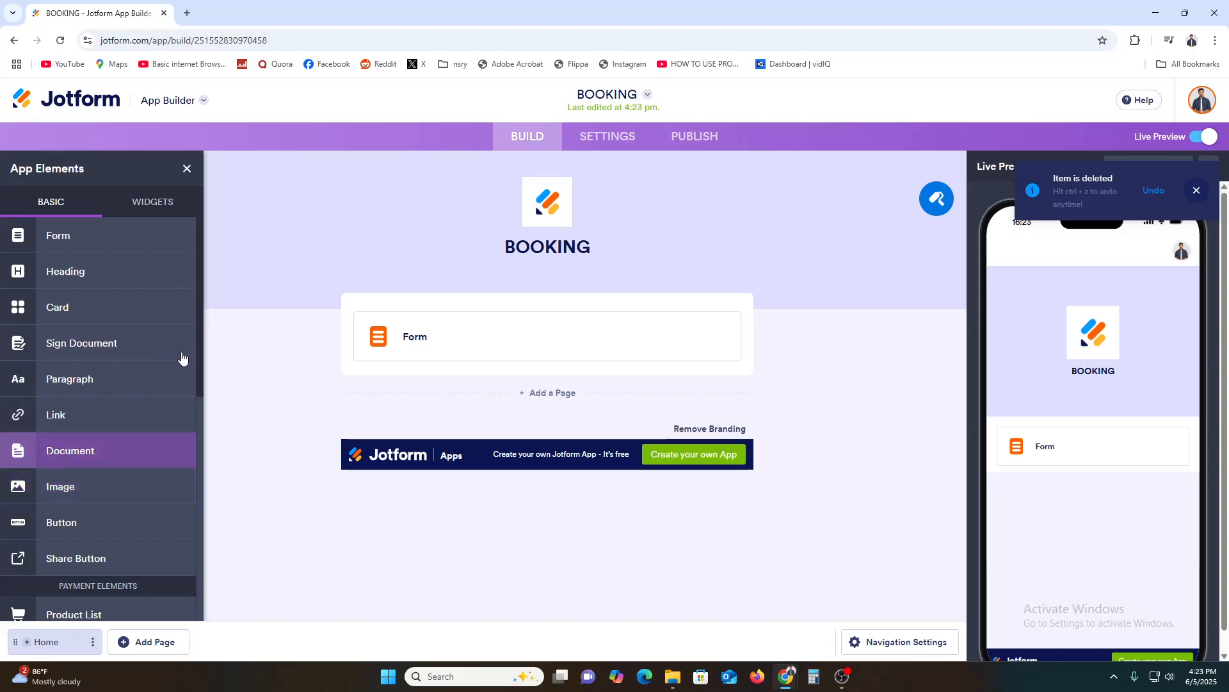
left_click_drag(61, 271, 442, 346)
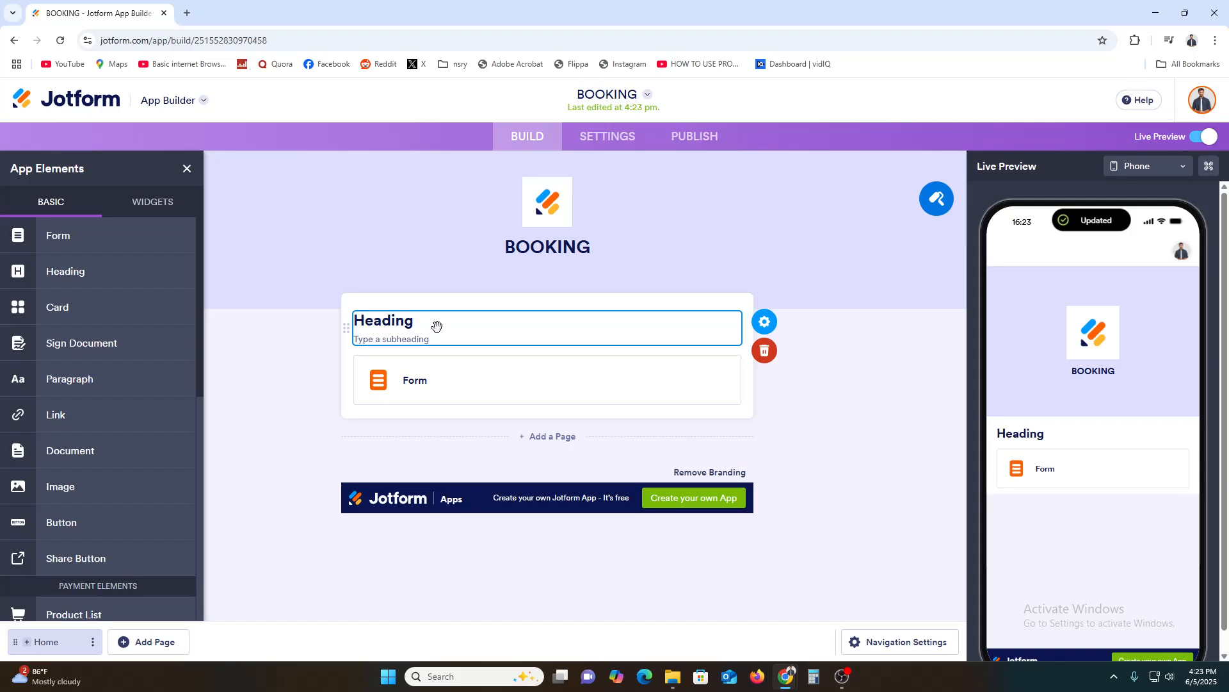
Set the heading text above the form to "BOOK YOUR BUILDING".
left_click(466, 334)
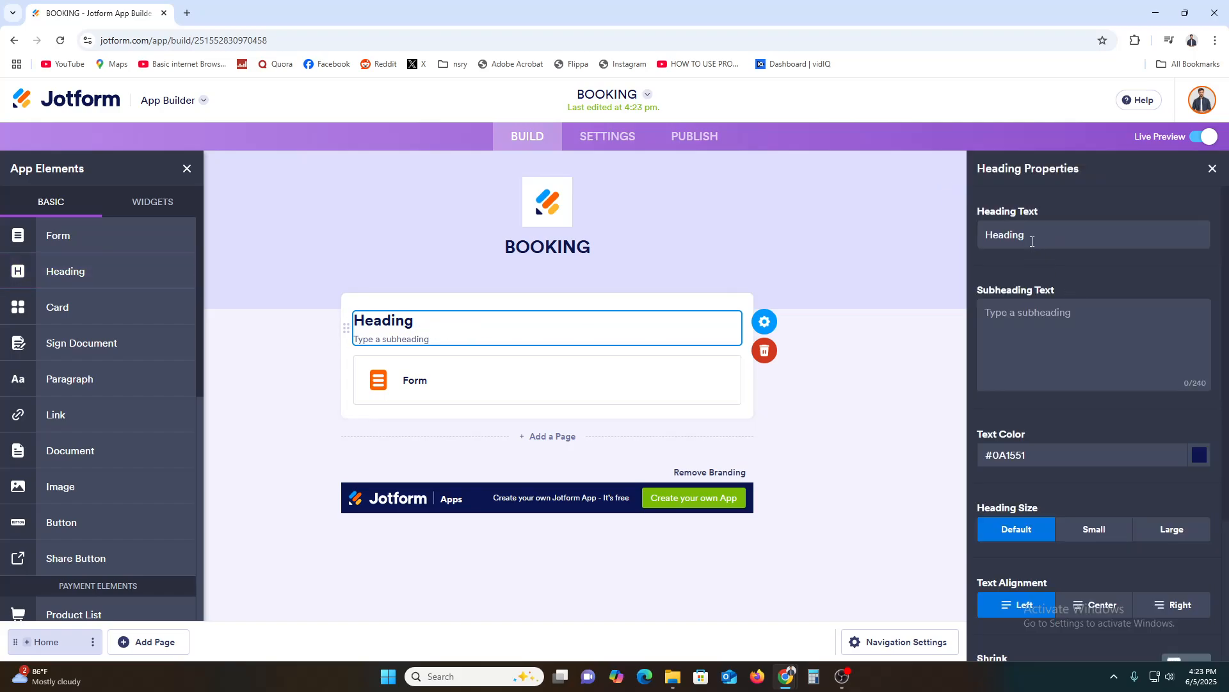
left_click_drag(1027, 240, 922, 253)
type("BOK")
key("BackSpace")
type("O")
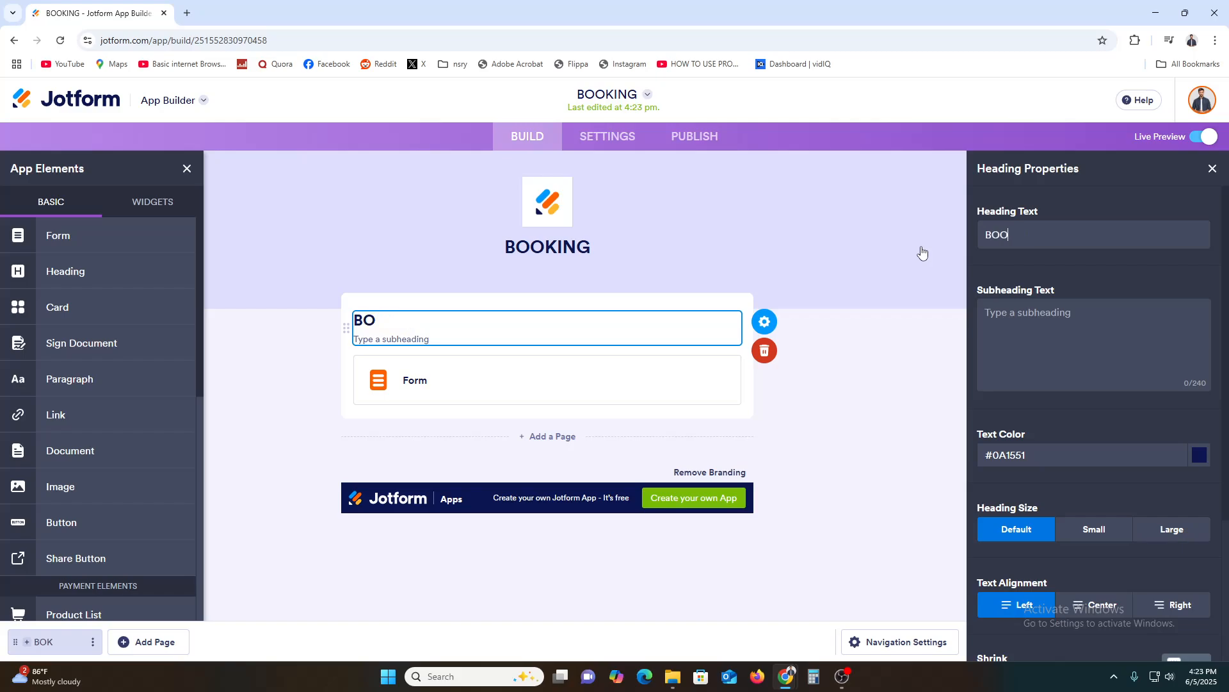
type("K")
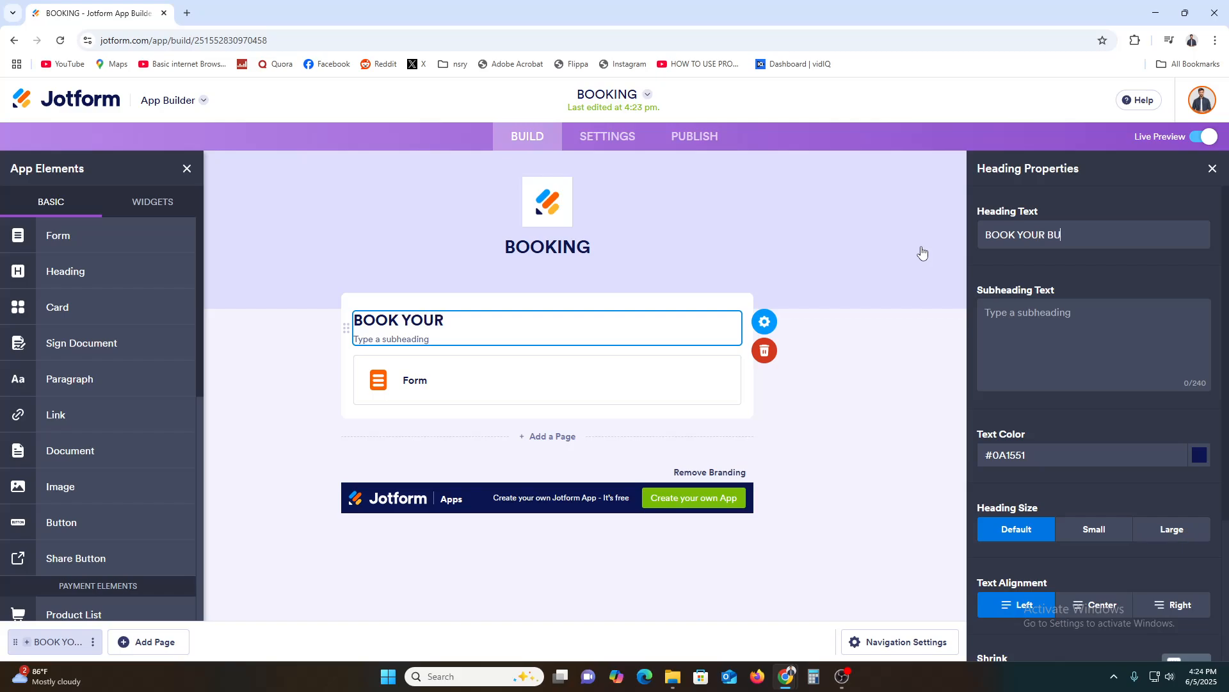
type("YOUR BUIDLIN")
key("BackSpace")
type("LDI")
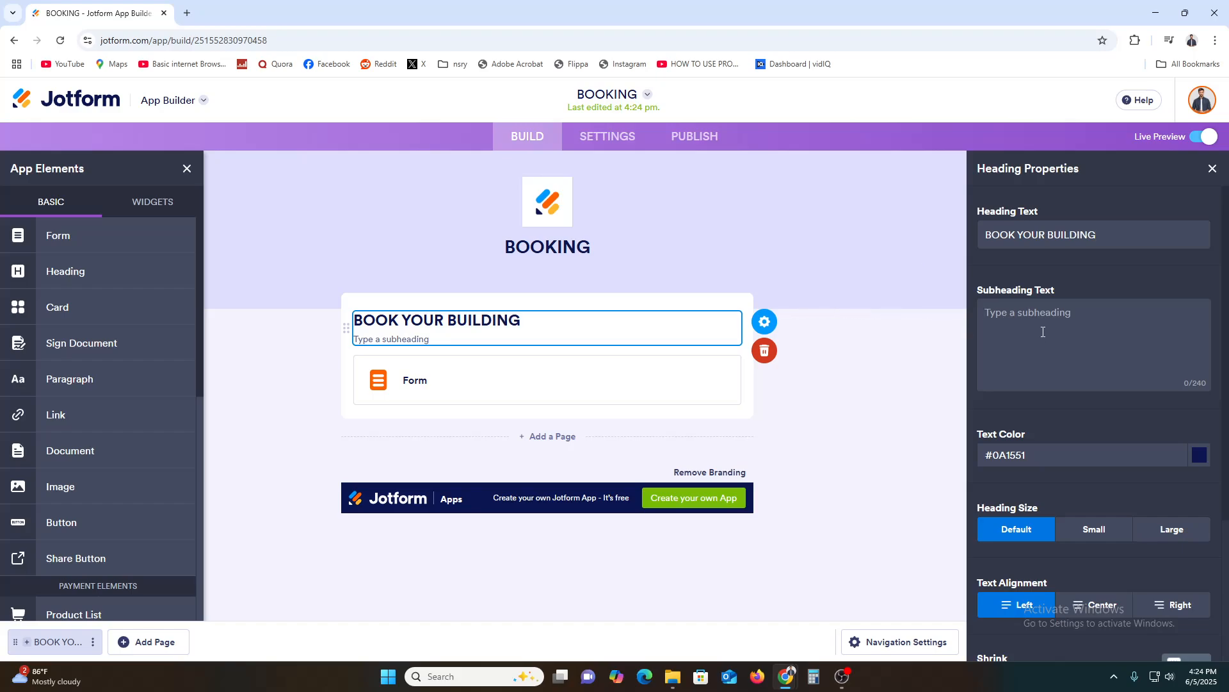
Give the heading the subheading "ENJOY YOUR LIFE".
type("ENJOY YOUR LIG")
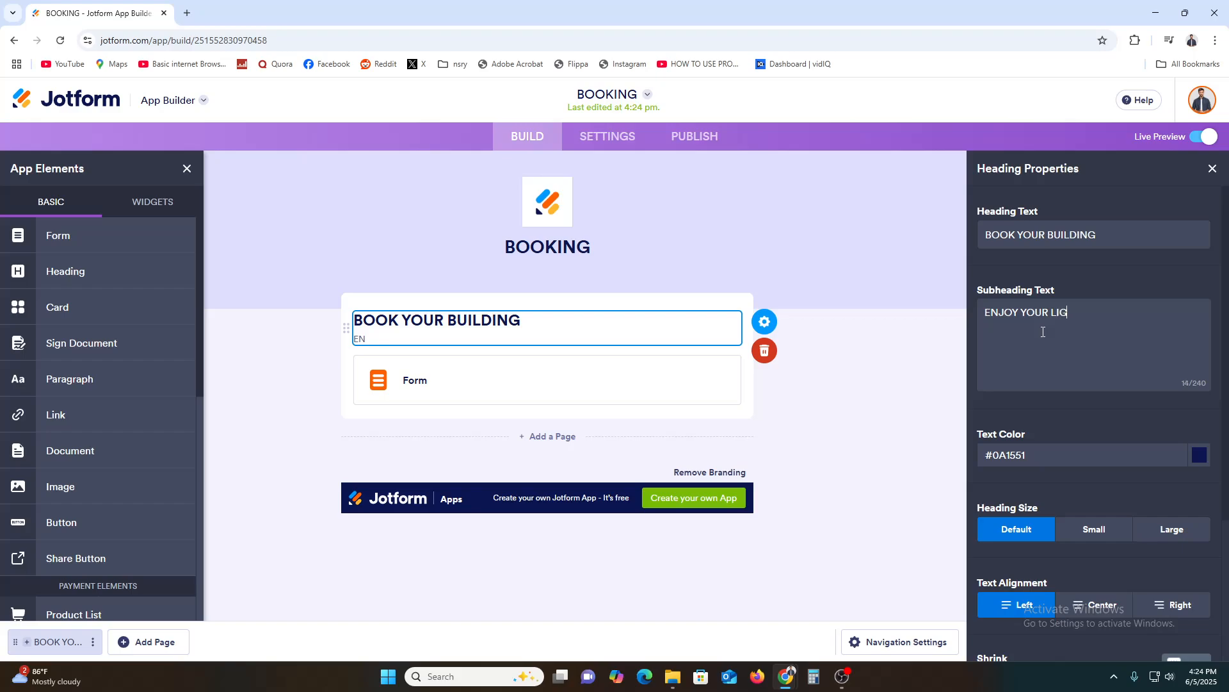
key("BackSpace")
Open the connected form for editing, dismiss the organization settings, look over its fields and return to the BOOKING app.
left_click(511, 385)
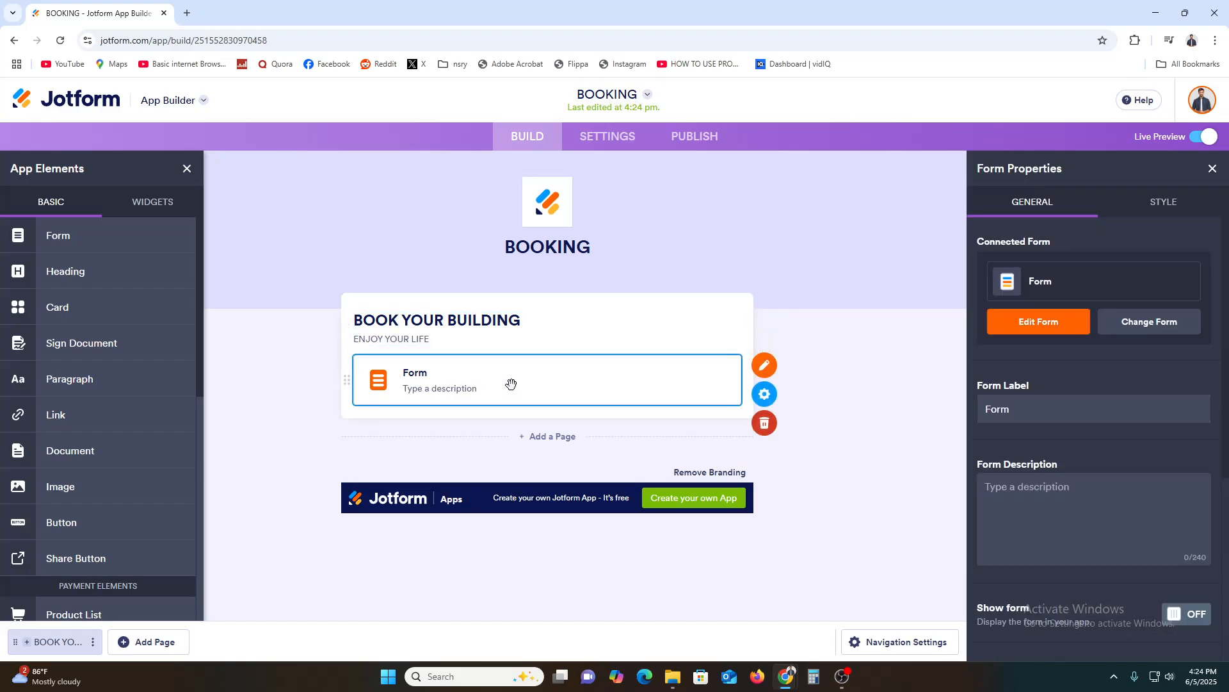
left_click(764, 365)
left_click(96, 13)
left_click(260, 6)
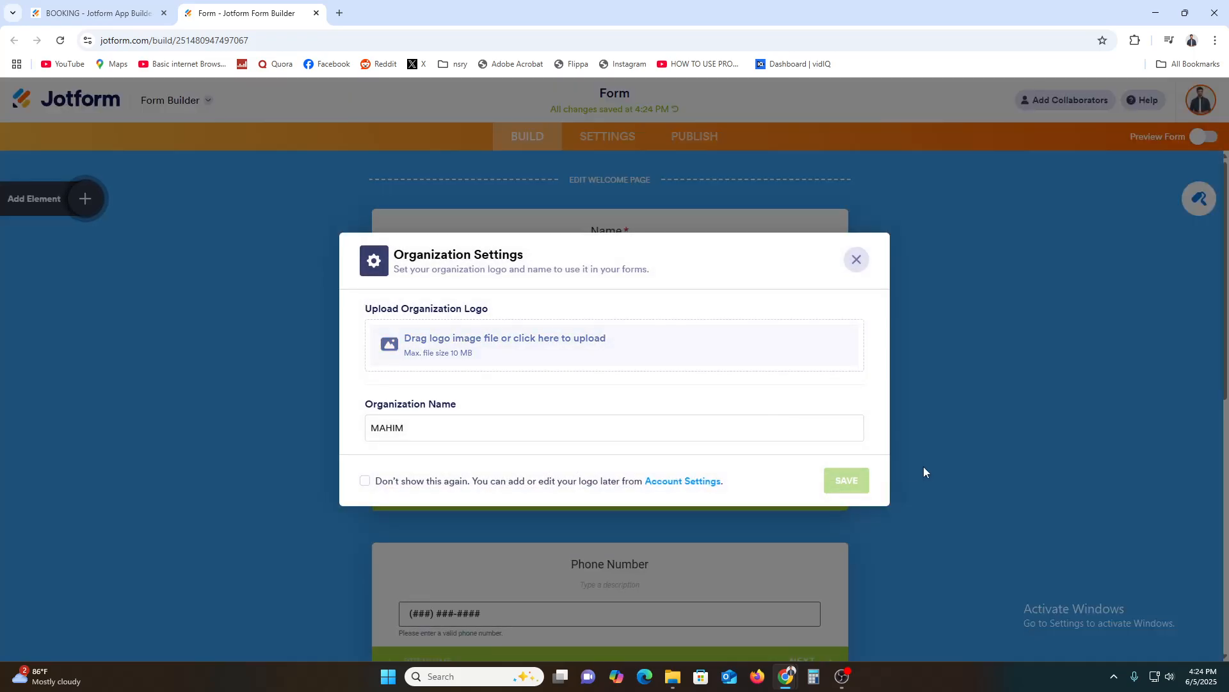
left_click(857, 260)
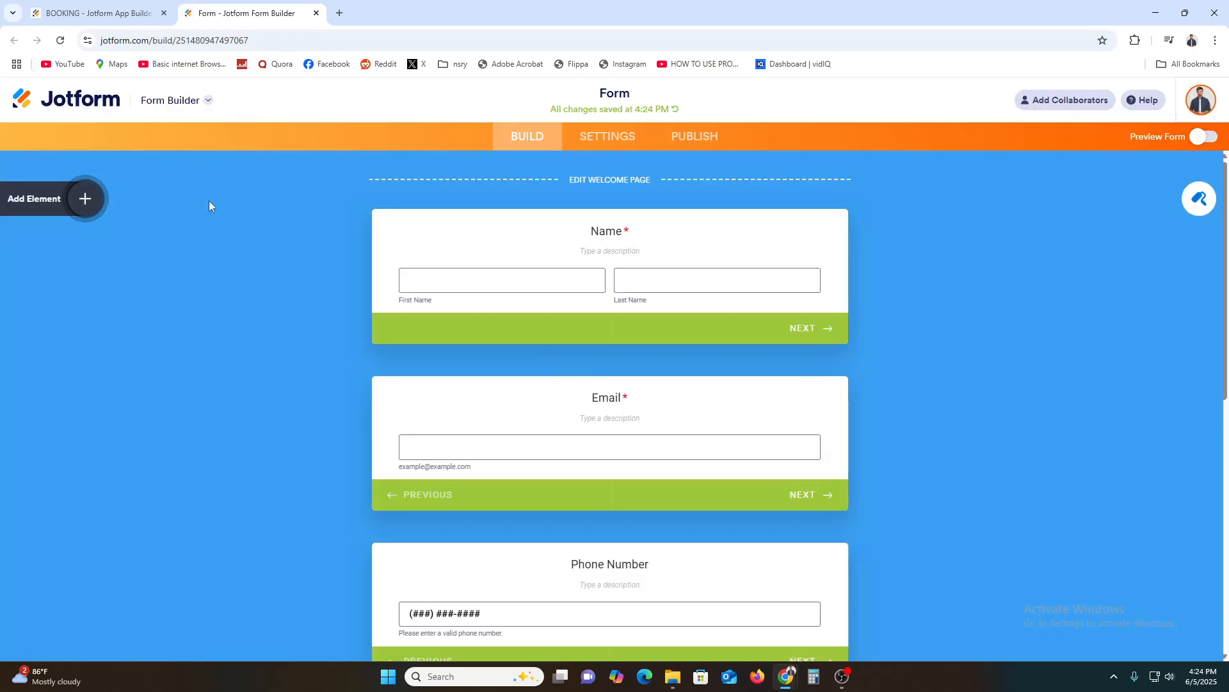
left_click(84, 5)
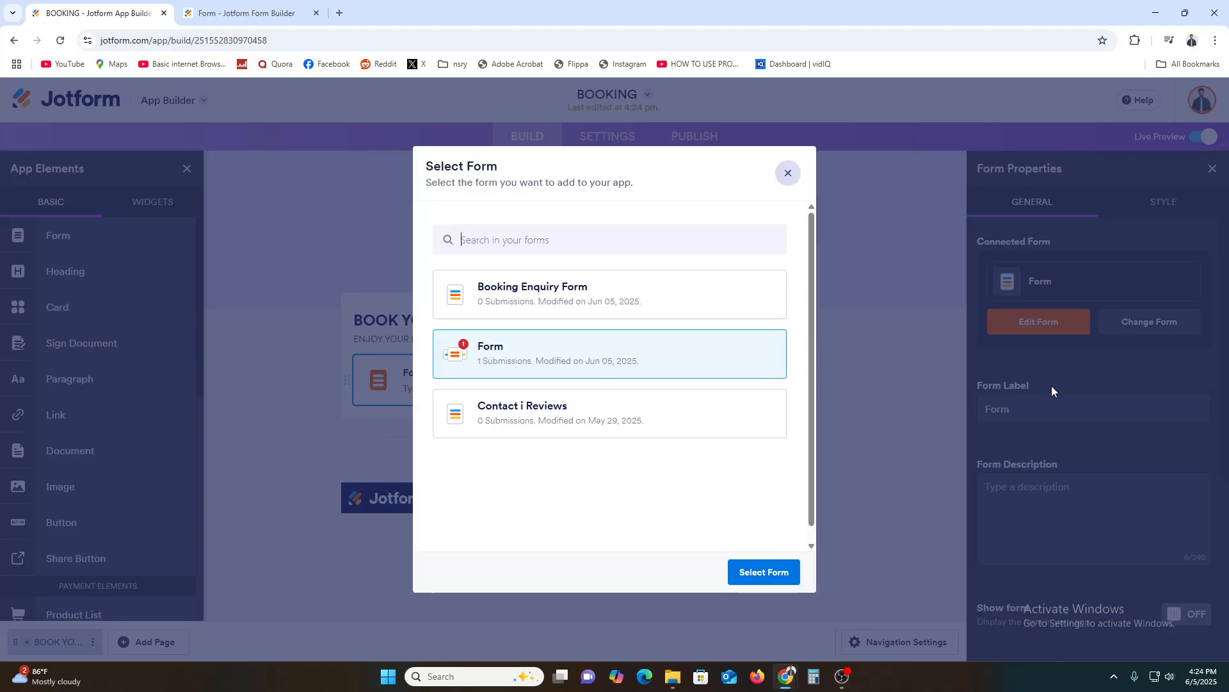
Change the form element's connected form to Booking Enquiry Form.
left_click(534, 295)
left_click(534, 349)
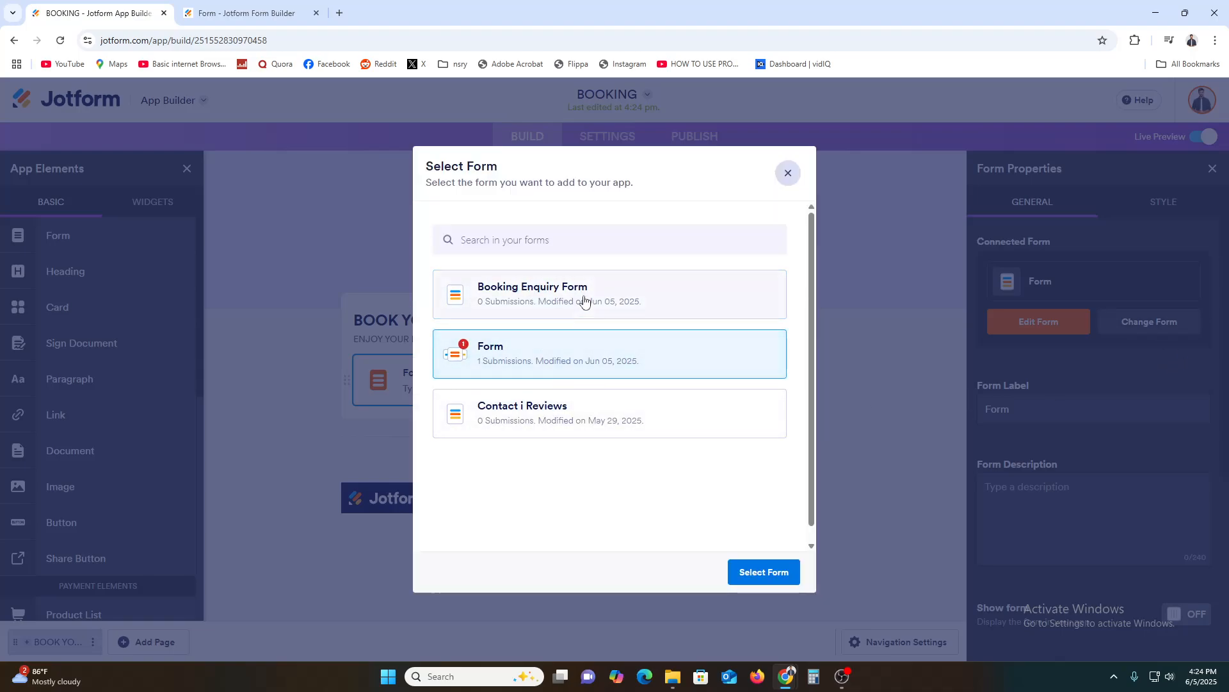
left_click(584, 301)
left_click(771, 572)
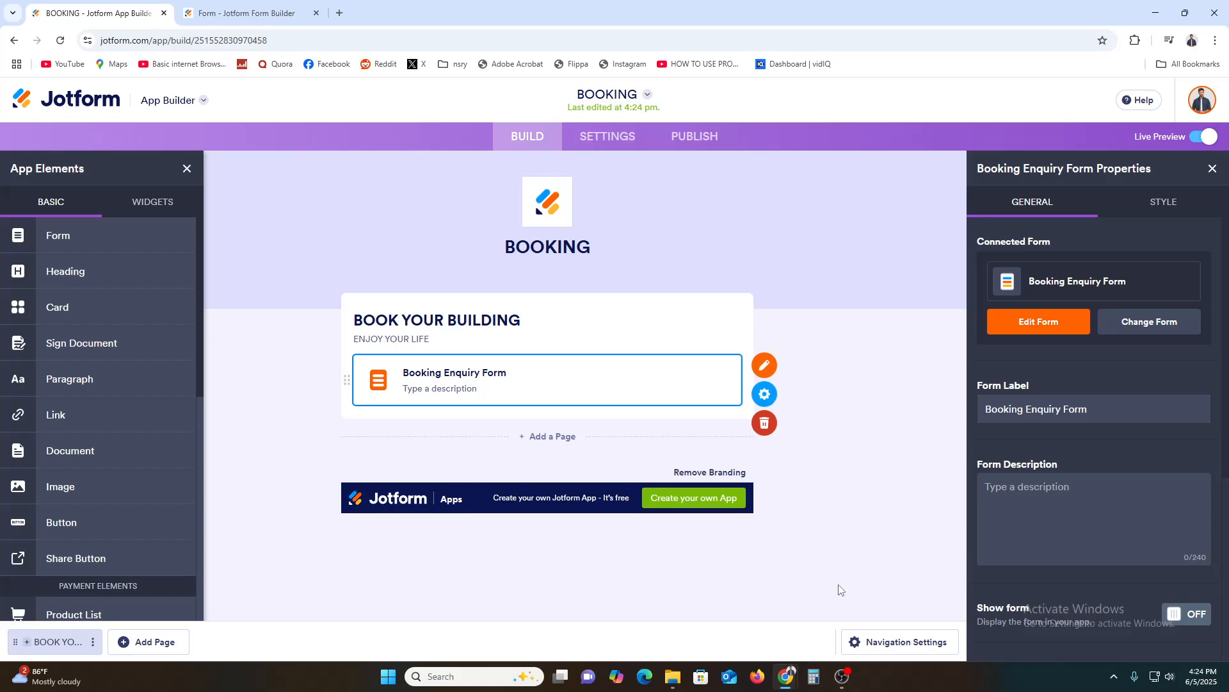
Review the Booking Enquiry Form element's style options and check its actions in the live preview.
left_click(1135, 204)
scroll(1098, 468, "down", 3)
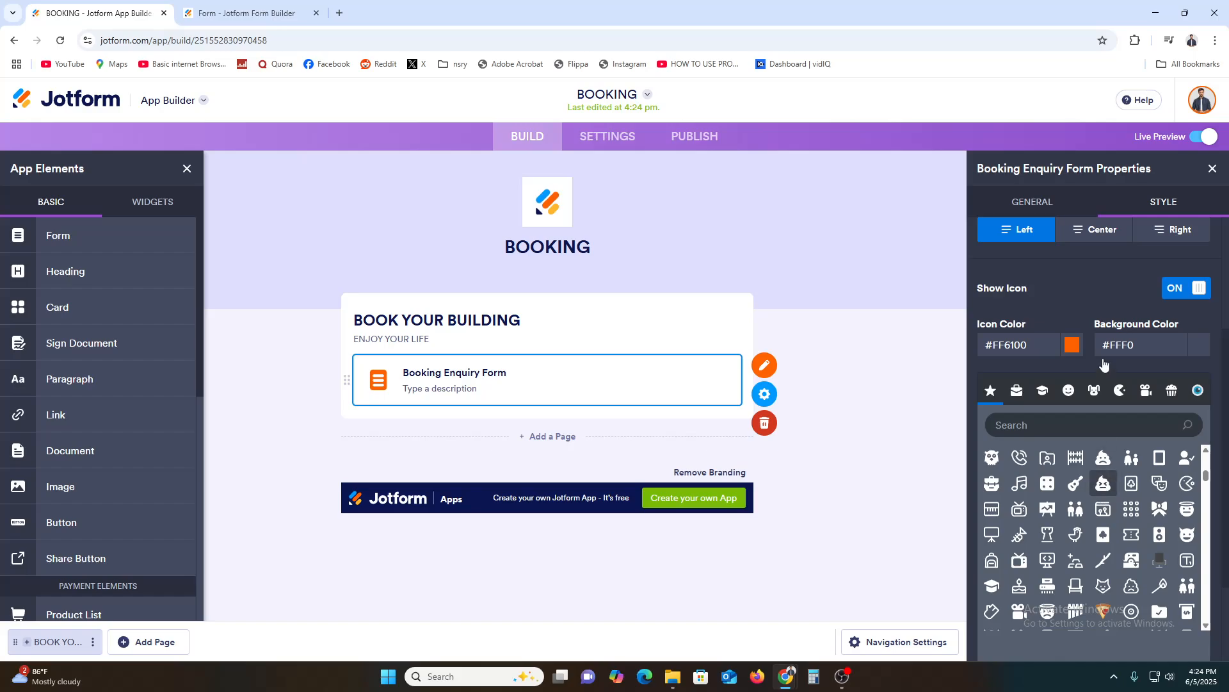
left_click(1212, 169)
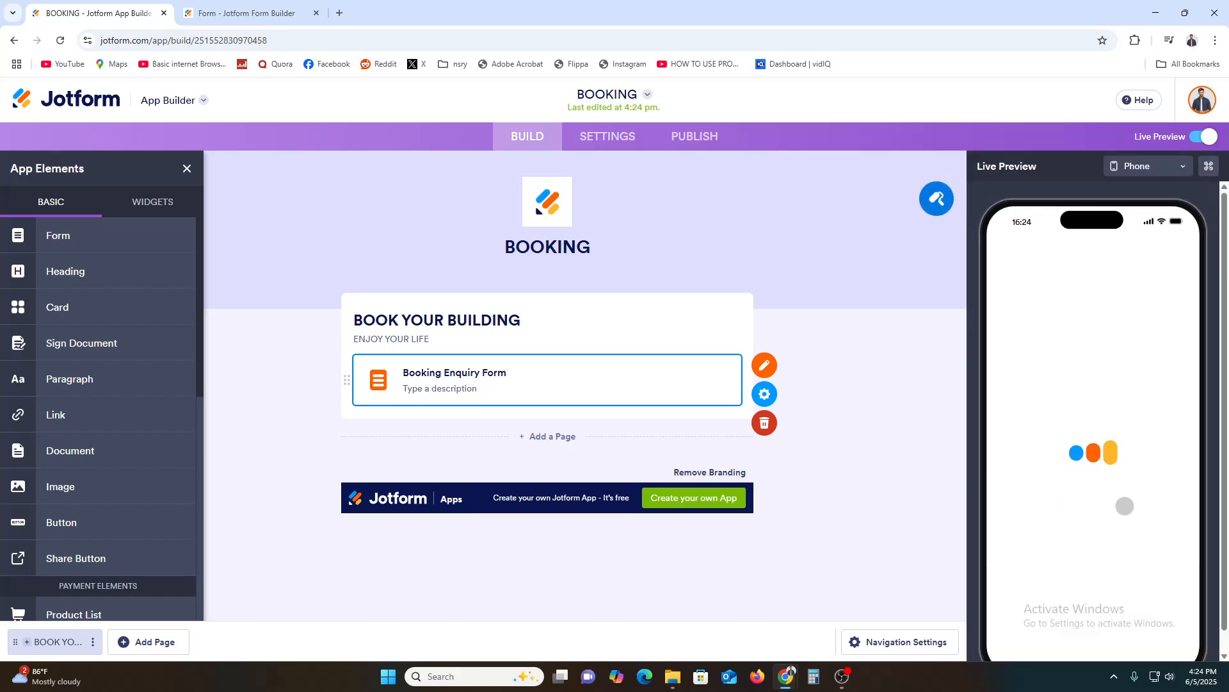
left_click(1137, 481)
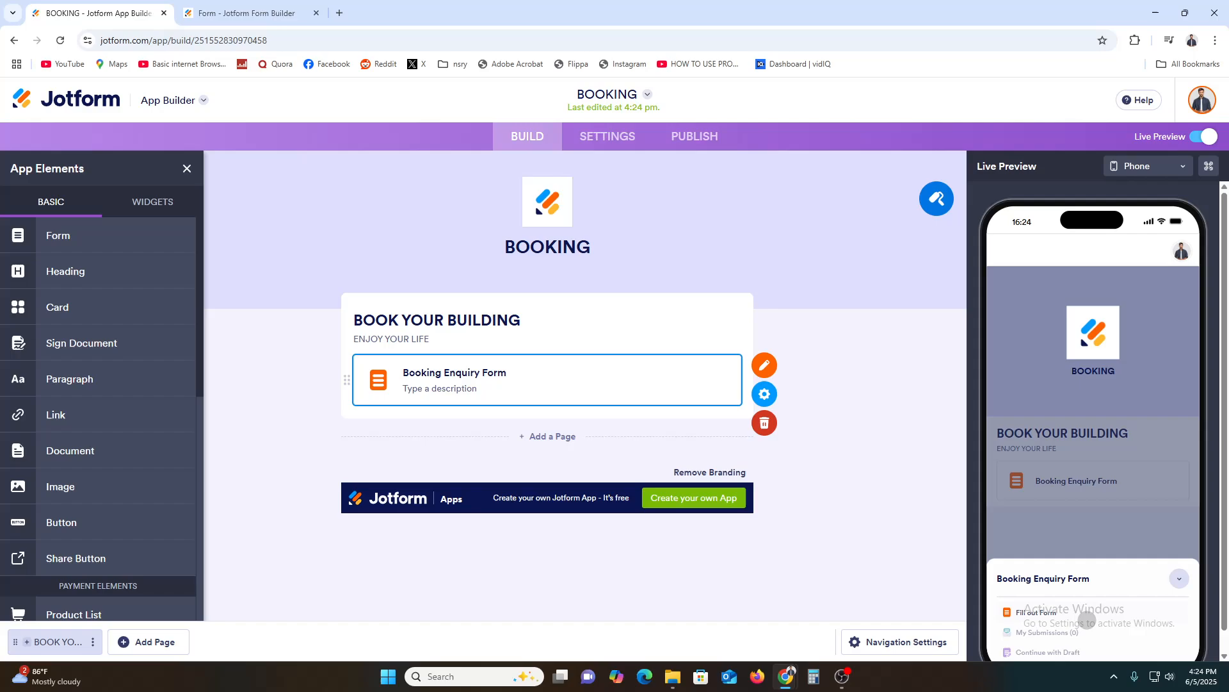
left_click(806, 471)
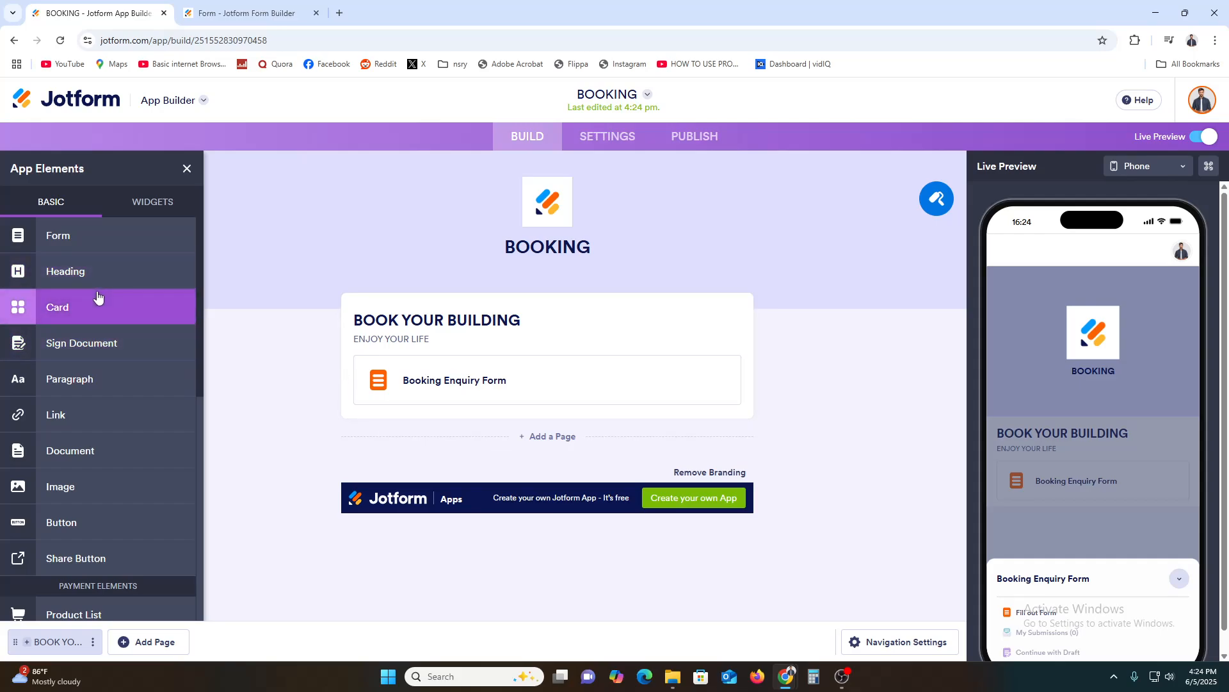
Add a Map widget below the Booking Enquiry Form and check it in the live preview.
scroll(98, 295, "down", 6)
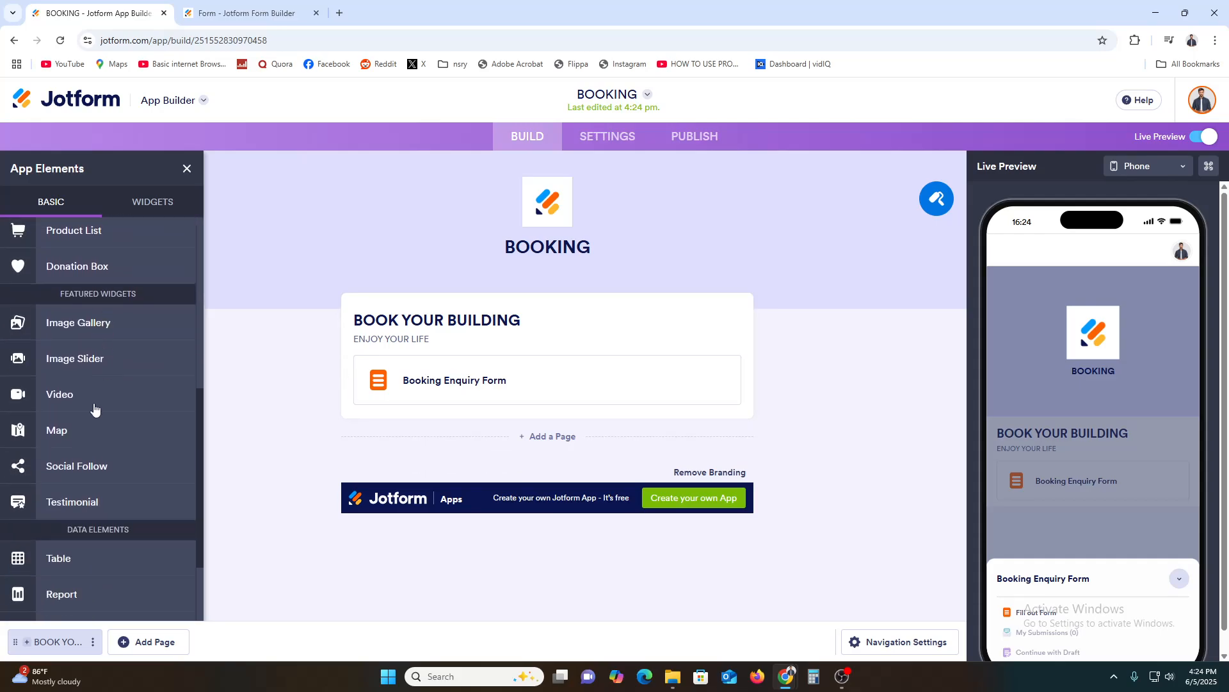
left_click_drag(61, 435, 413, 435)
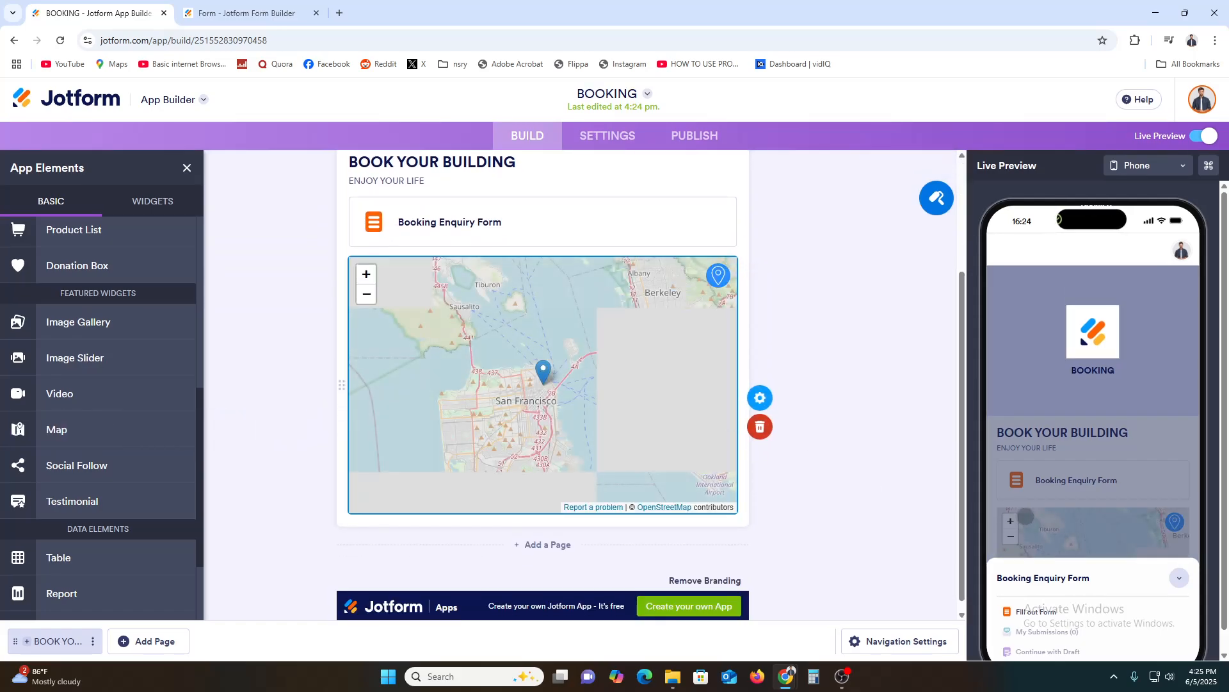
left_click(1085, 461)
scroll(1135, 558, "down", 2)
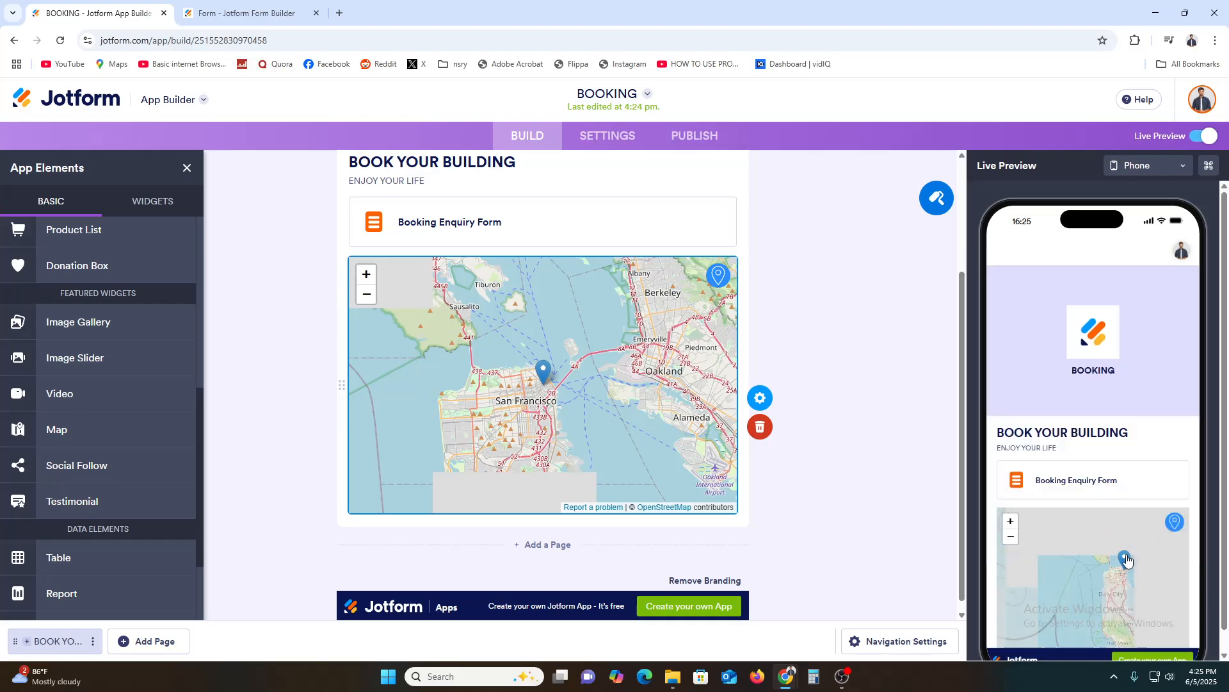
scroll(1102, 580, "down", 1)
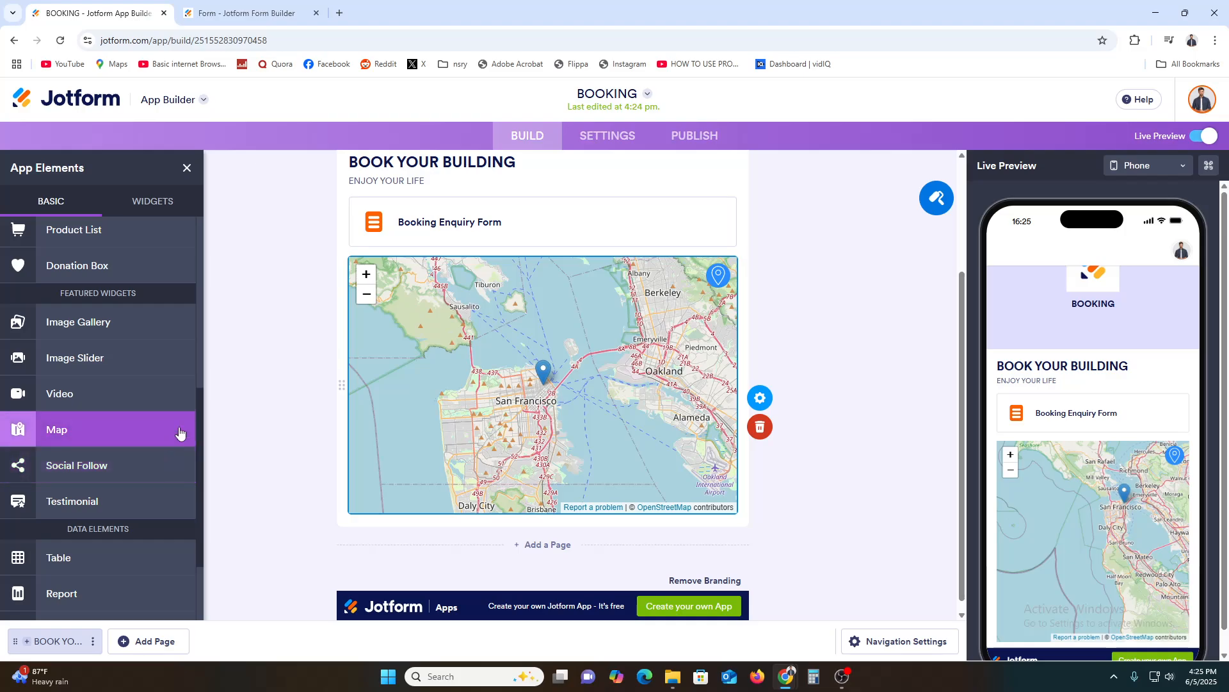
Look through the available app elements and add a Button element below the map.
scroll(134, 506, "down", 2)
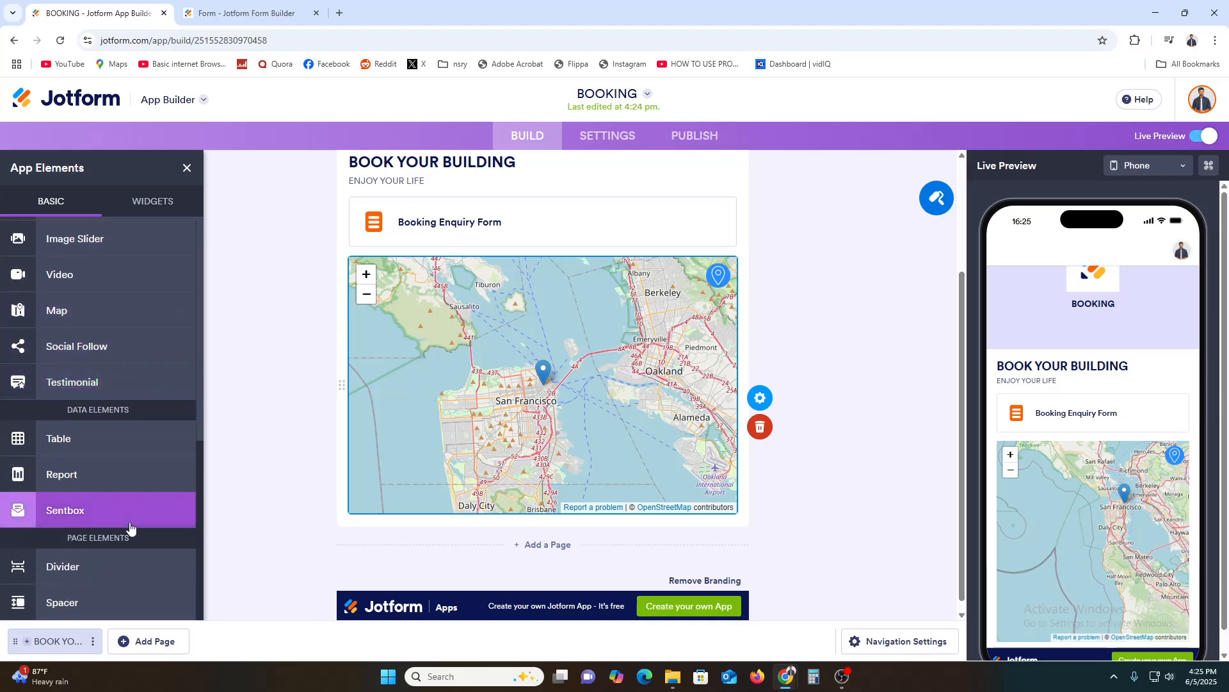
scroll(130, 526, "up", 3)
scroll(132, 520, "up", 5)
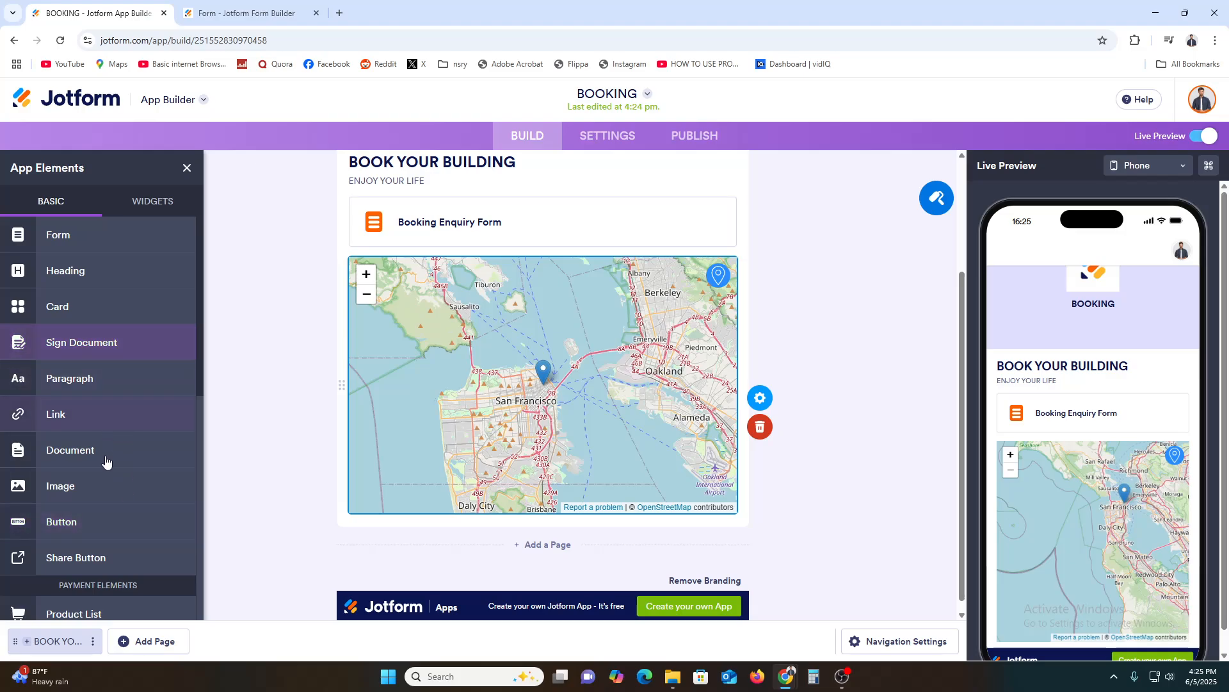
scroll(104, 471, "down", 1)
scroll(103, 474, "down", 1)
scroll(102, 474, "up", 3)
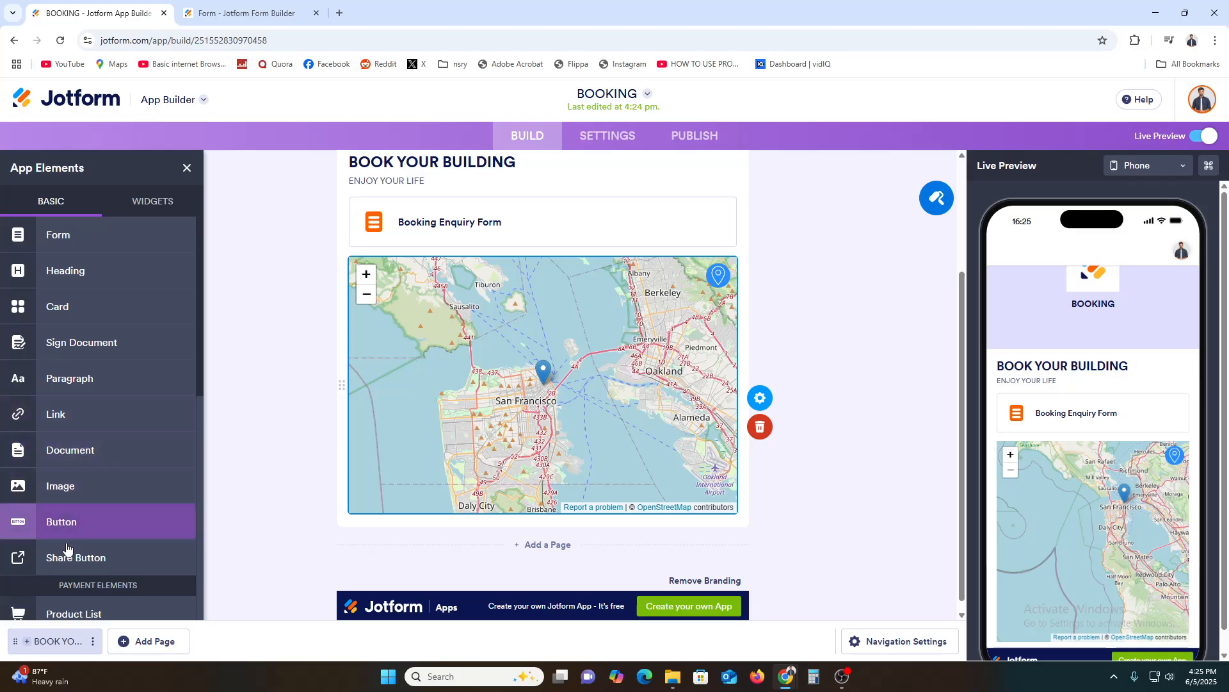
scroll(61, 570, "down", 2)
scroll(62, 581, "down", 5)
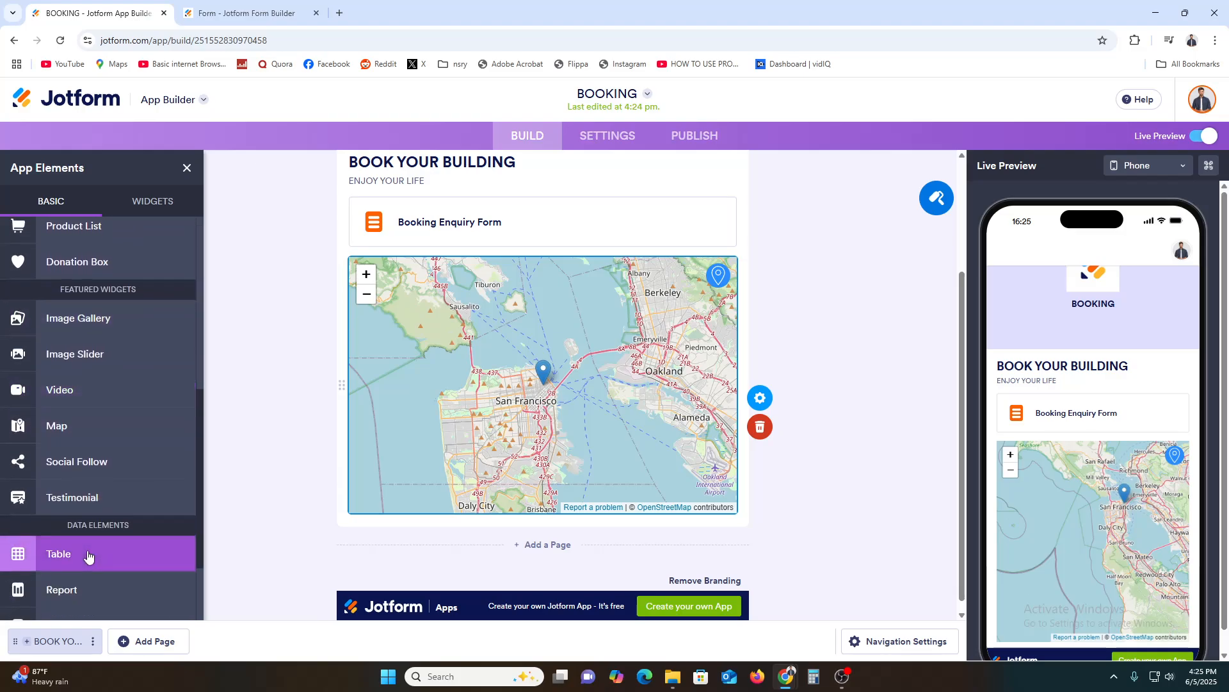
scroll(96, 574, "down", 1)
scroll(101, 582, "up", 4)
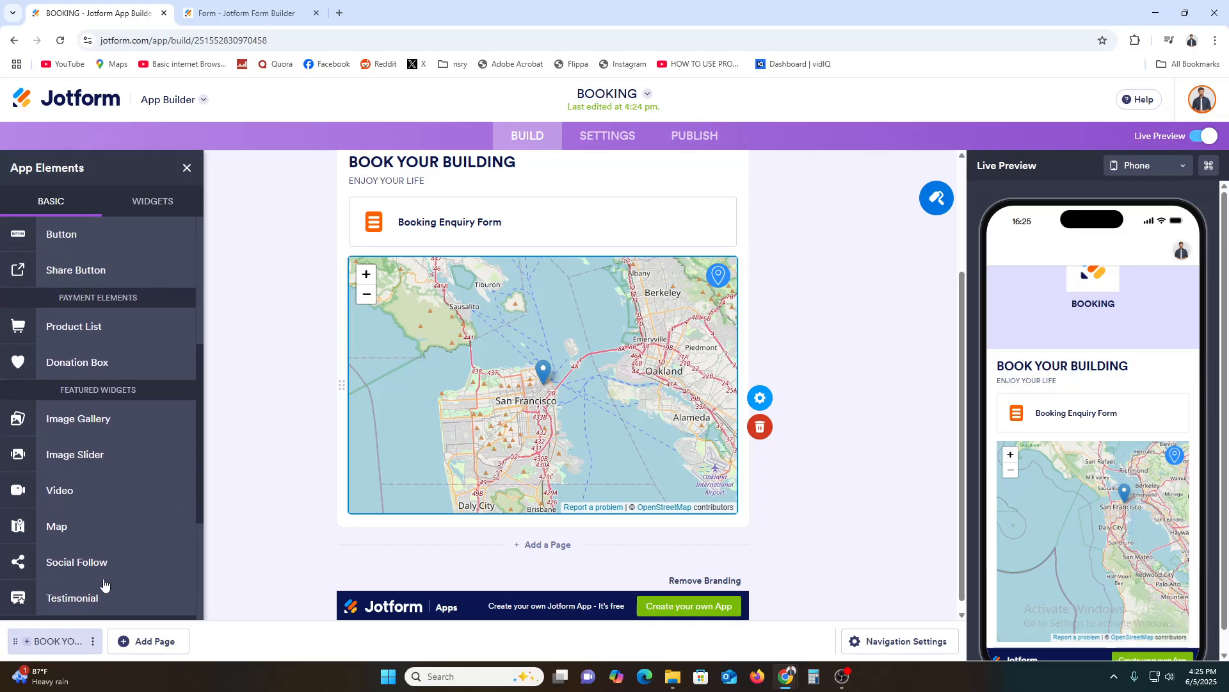
left_click_drag(60, 279, 488, 568)
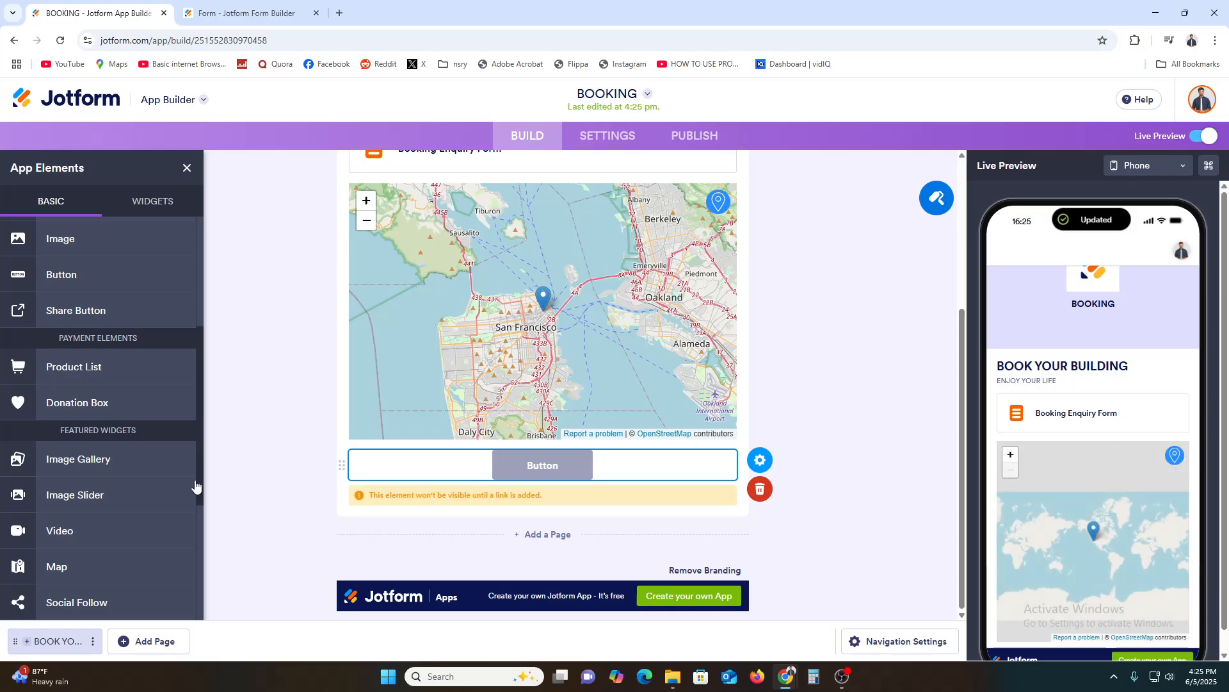
Add a Social Follow element below the button.
scroll(121, 494, "down", 4)
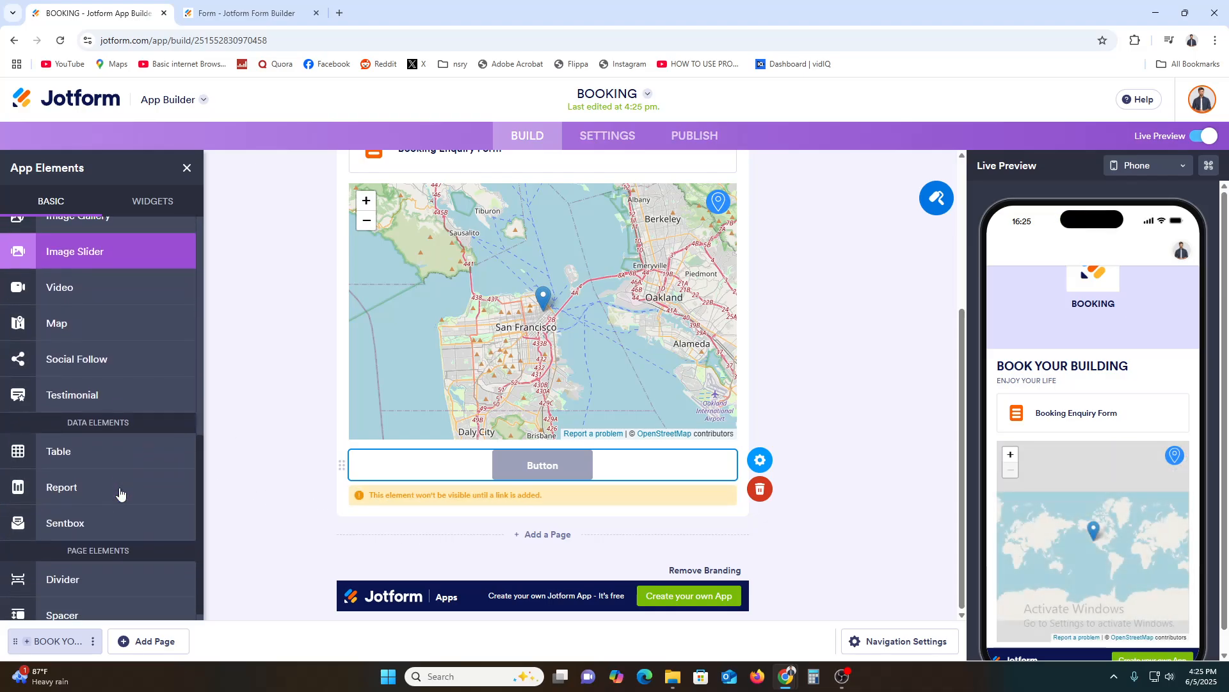
scroll(120, 491, "up", 7)
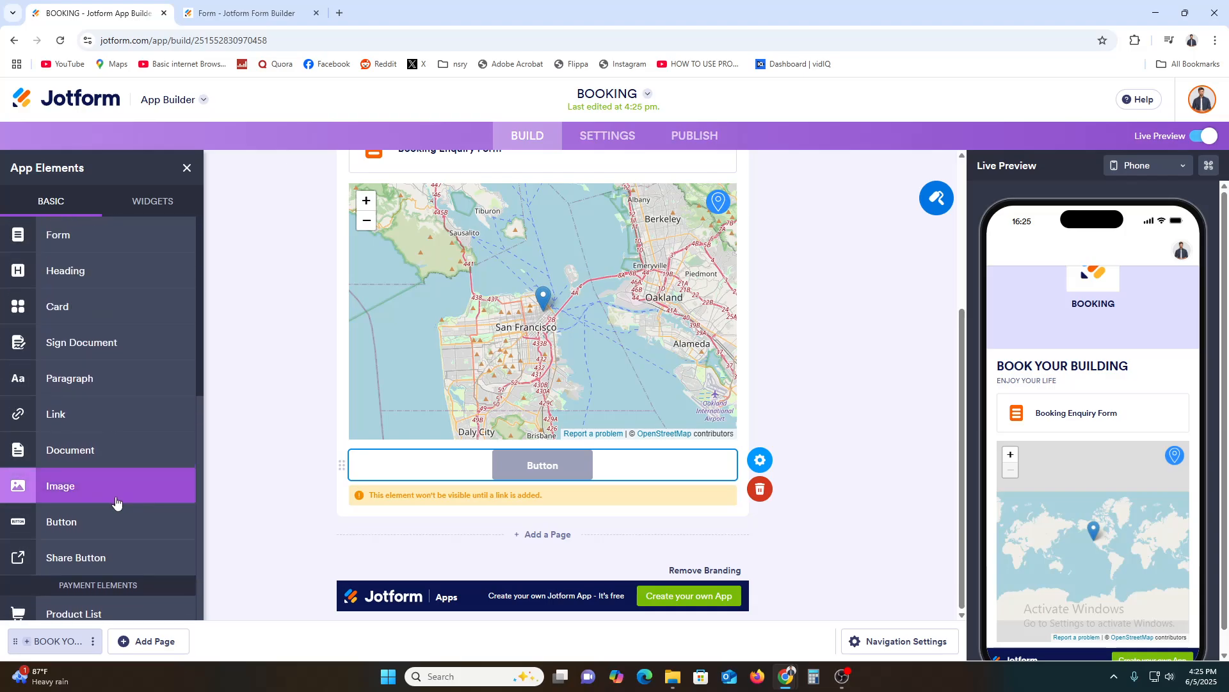
scroll(116, 501, "down", 6)
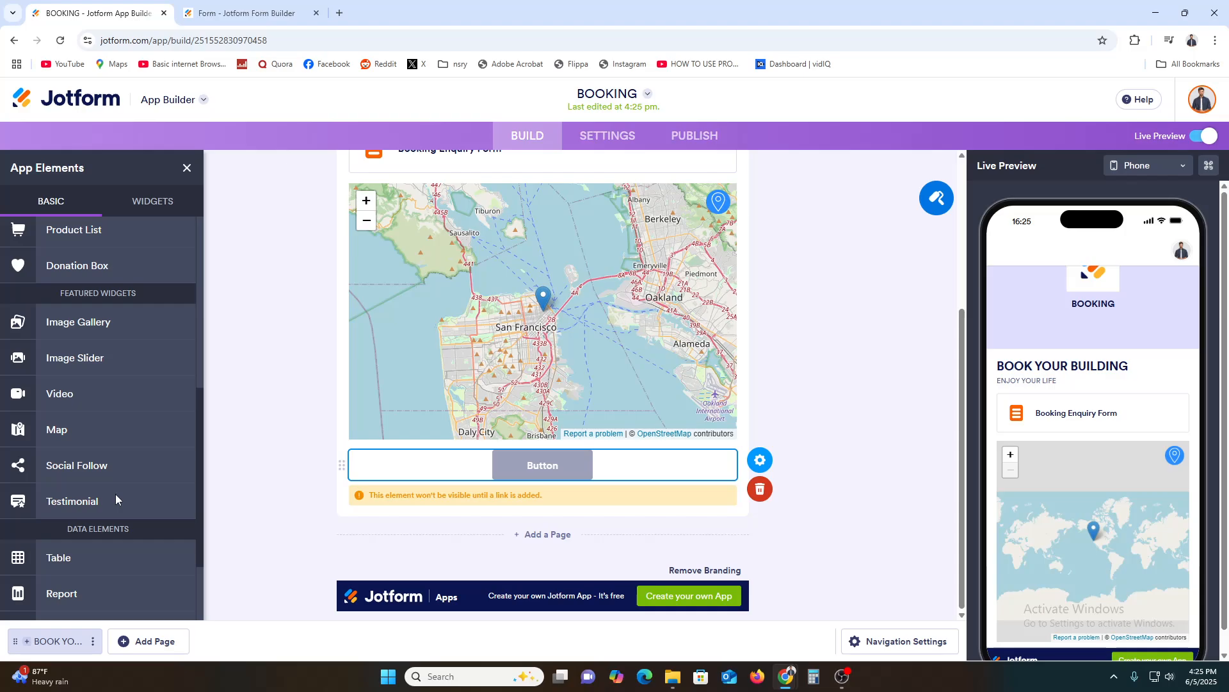
scroll(82, 467, "down", 2)
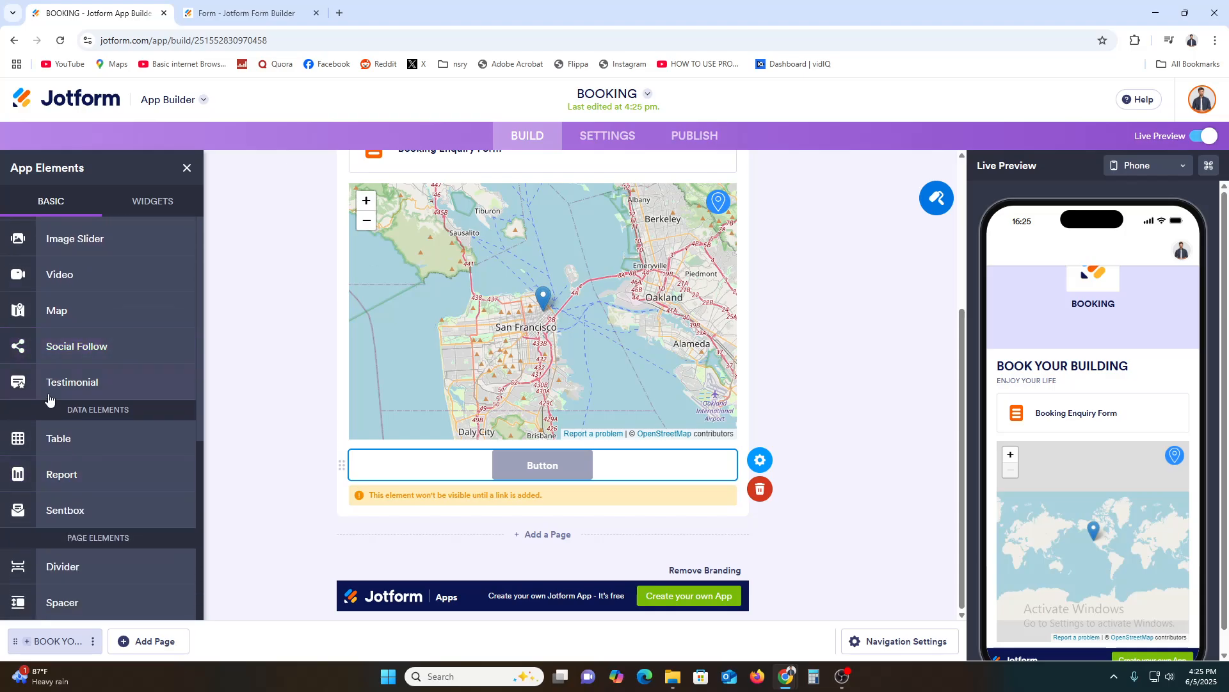
left_click_drag(50, 388, 433, 544)
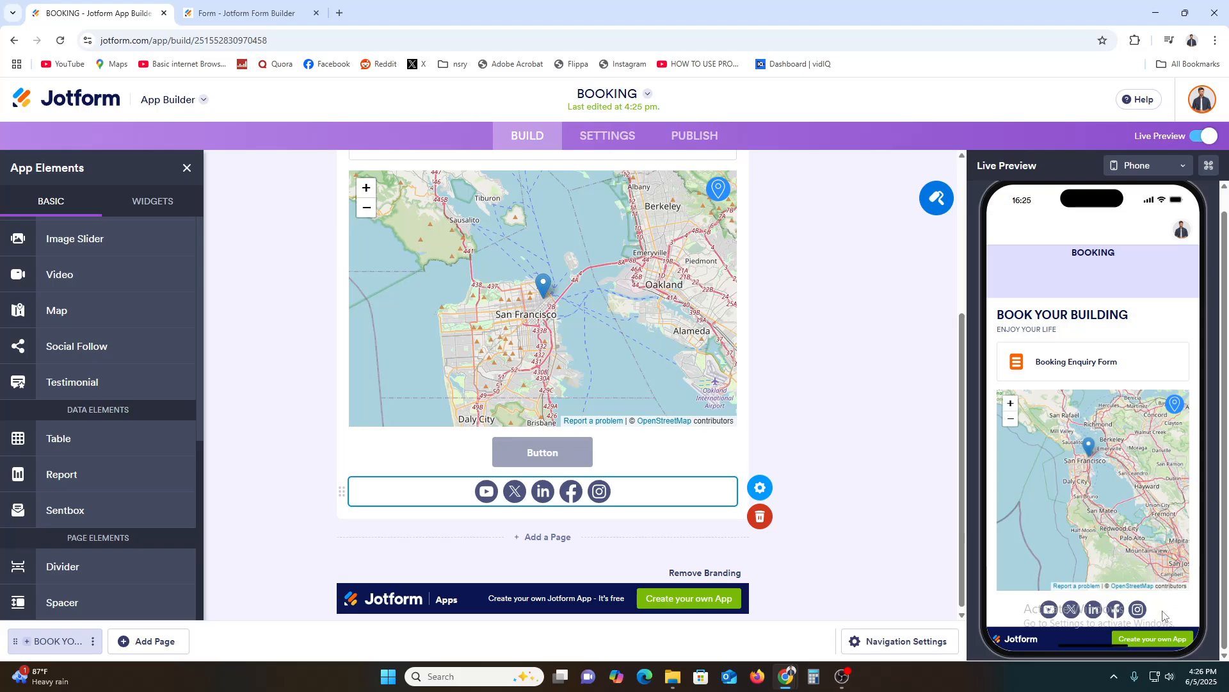
Look through the app's name, icon, splash screen and AI chatbot settings, and enable push notifications.
left_click(603, 137)
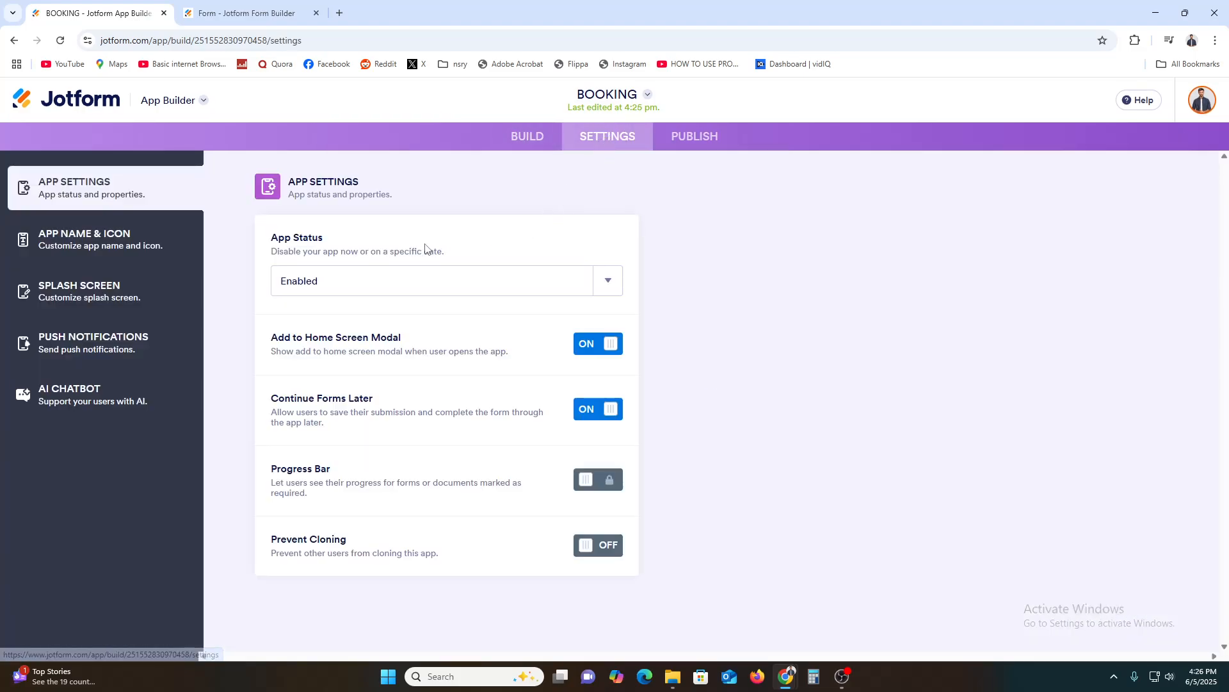
left_click(108, 248)
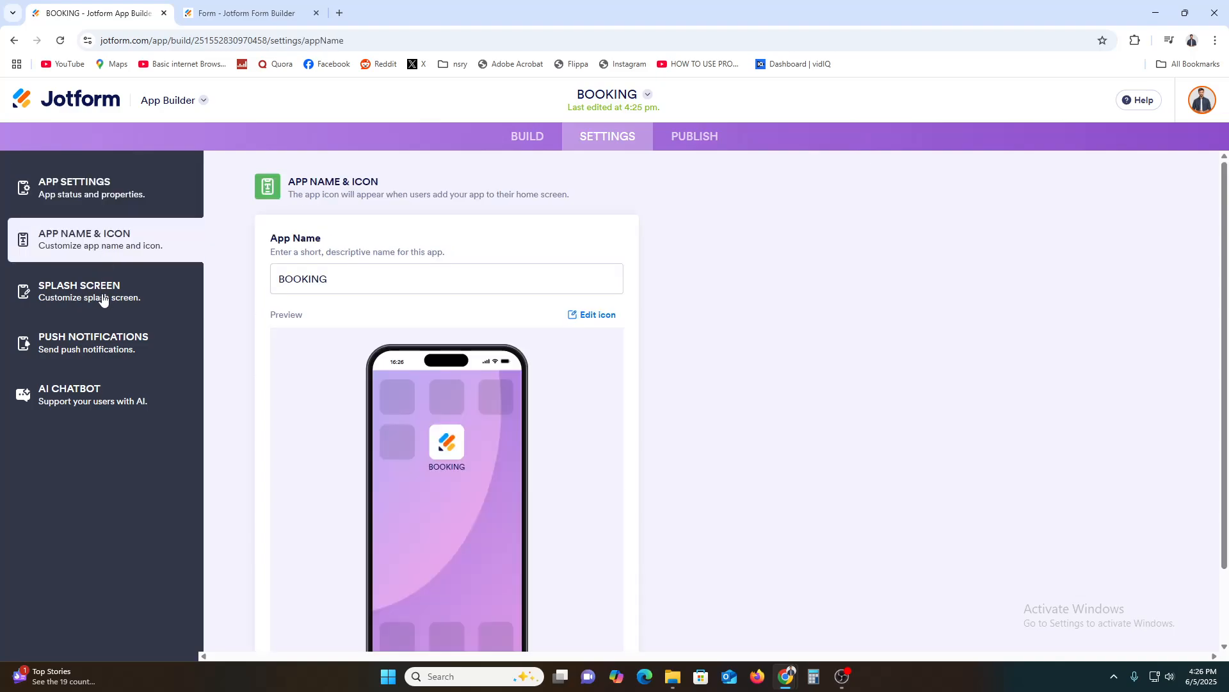
left_click(102, 299)
left_click(79, 389)
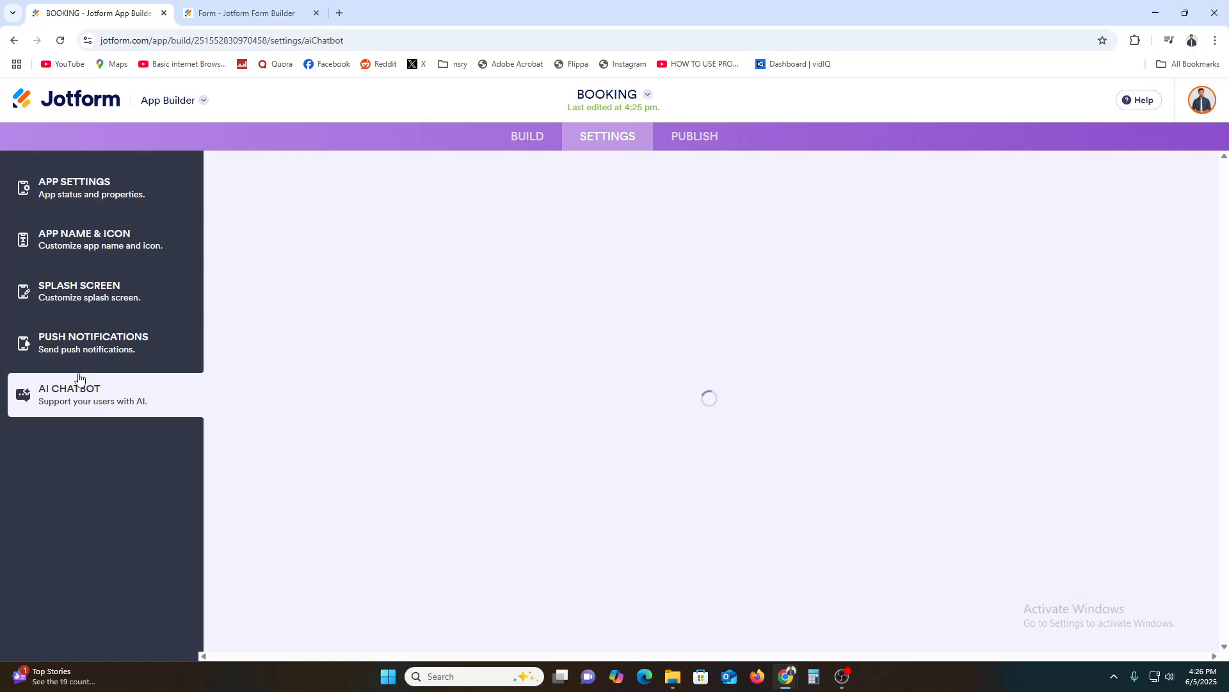
left_click(107, 344)
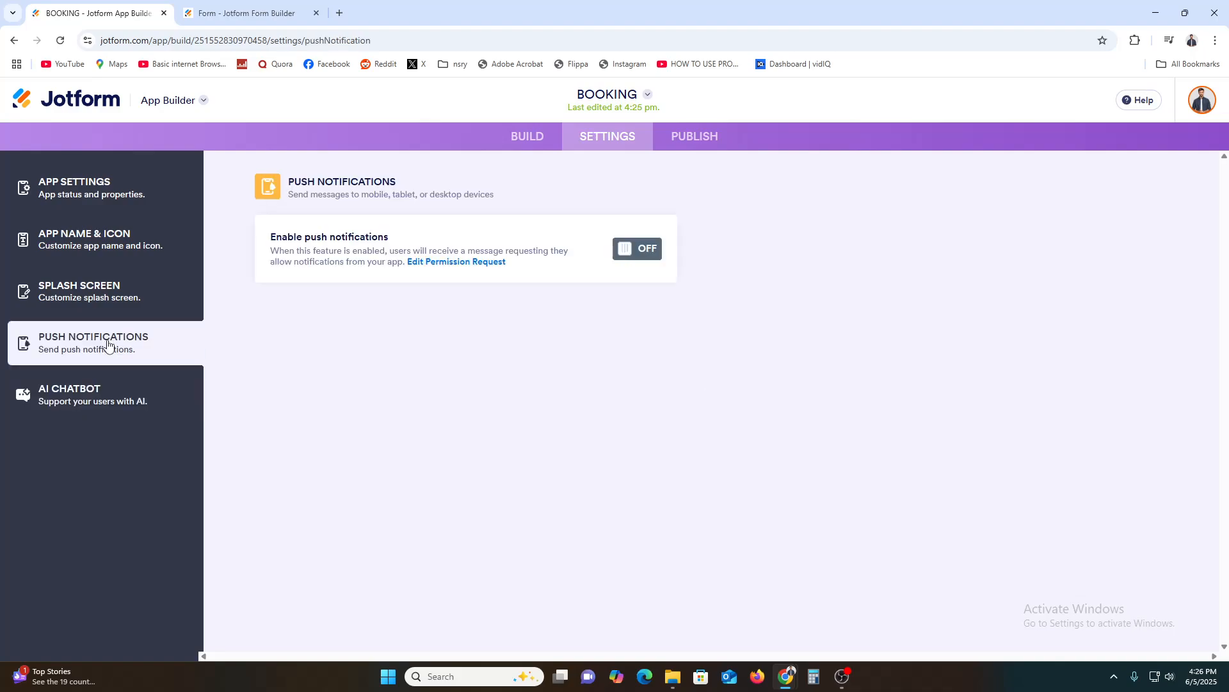
left_click(618, 249)
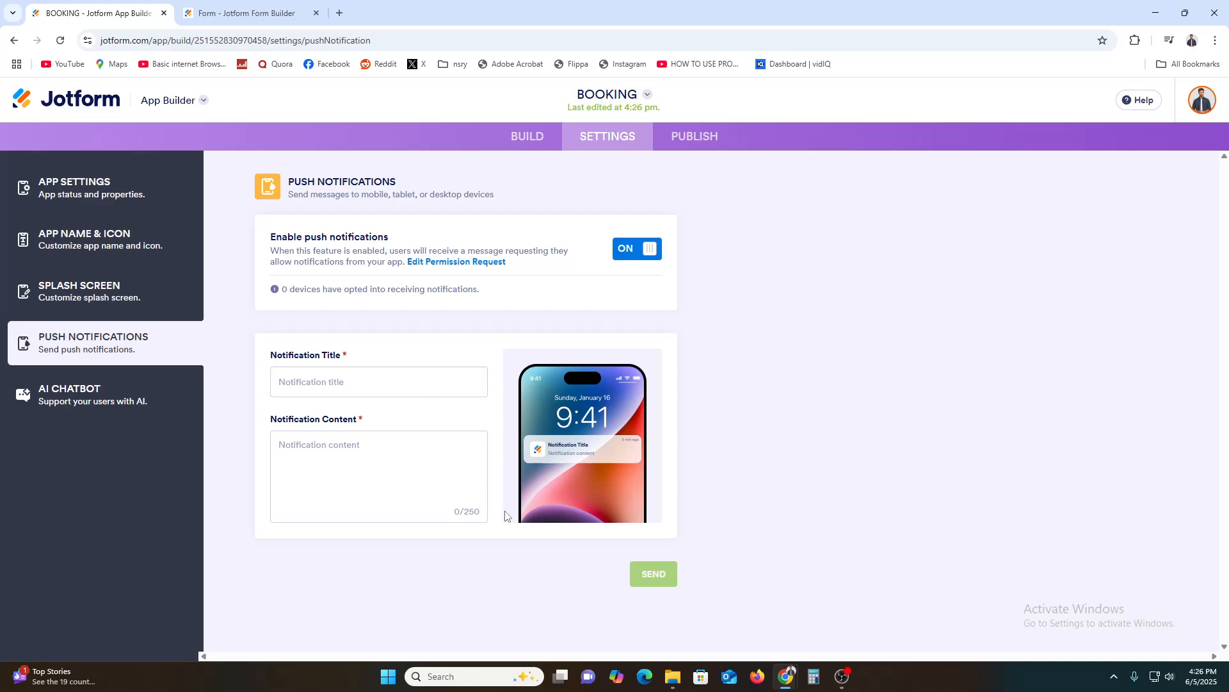
Review the app's status and properties, its splash screen, and the app name and icon settings.
left_click(68, 187)
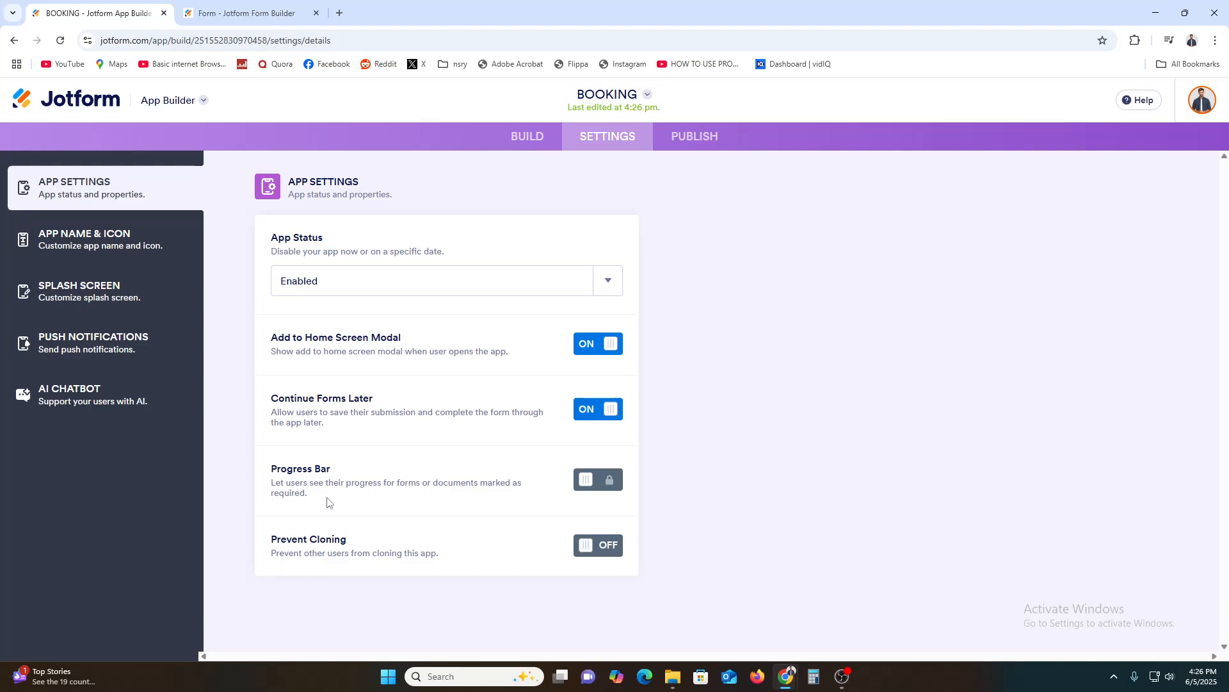
left_click(80, 293)
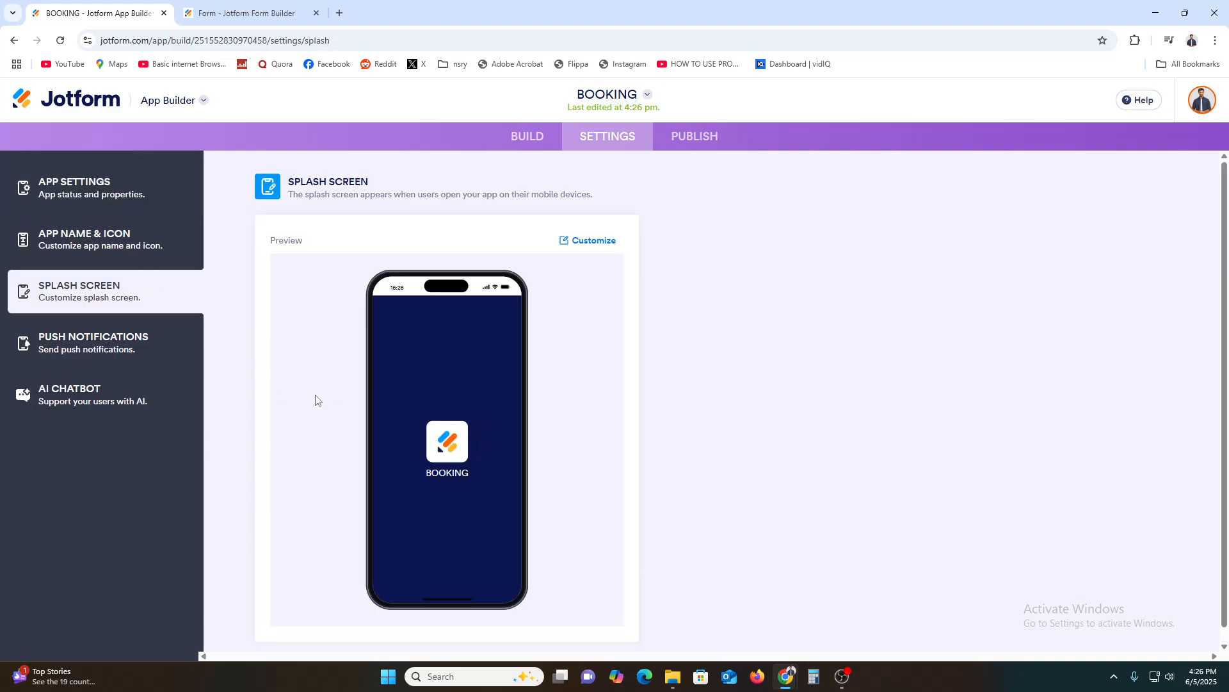
left_click(125, 233)
scroll(428, 424, "down", 1)
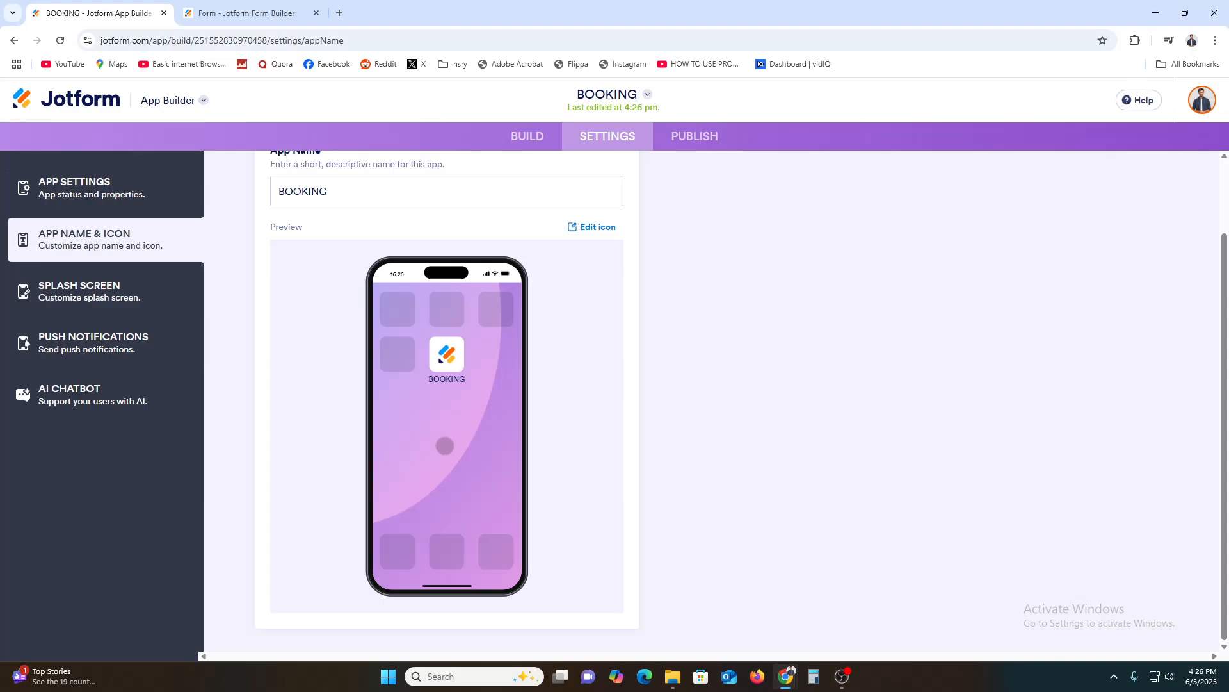
Copy the app's public share link from the publishing options, open the live app in a new tab and dismiss the home-screen prompt.
left_click(719, 137)
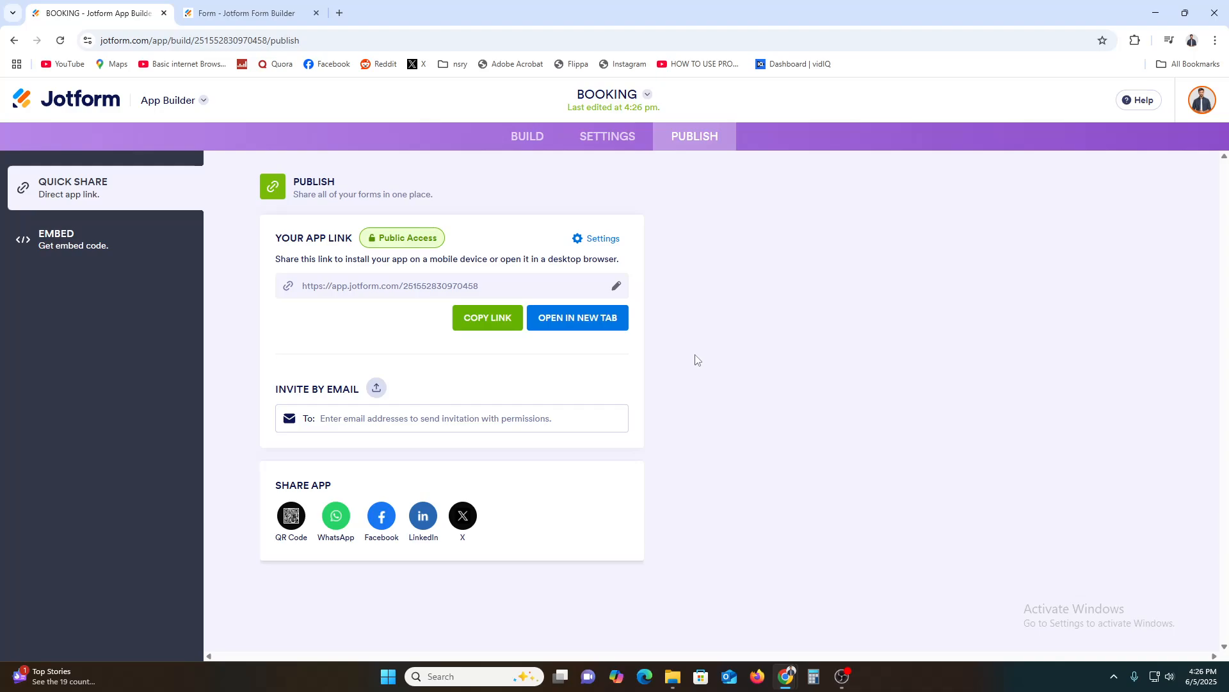
left_click(487, 317)
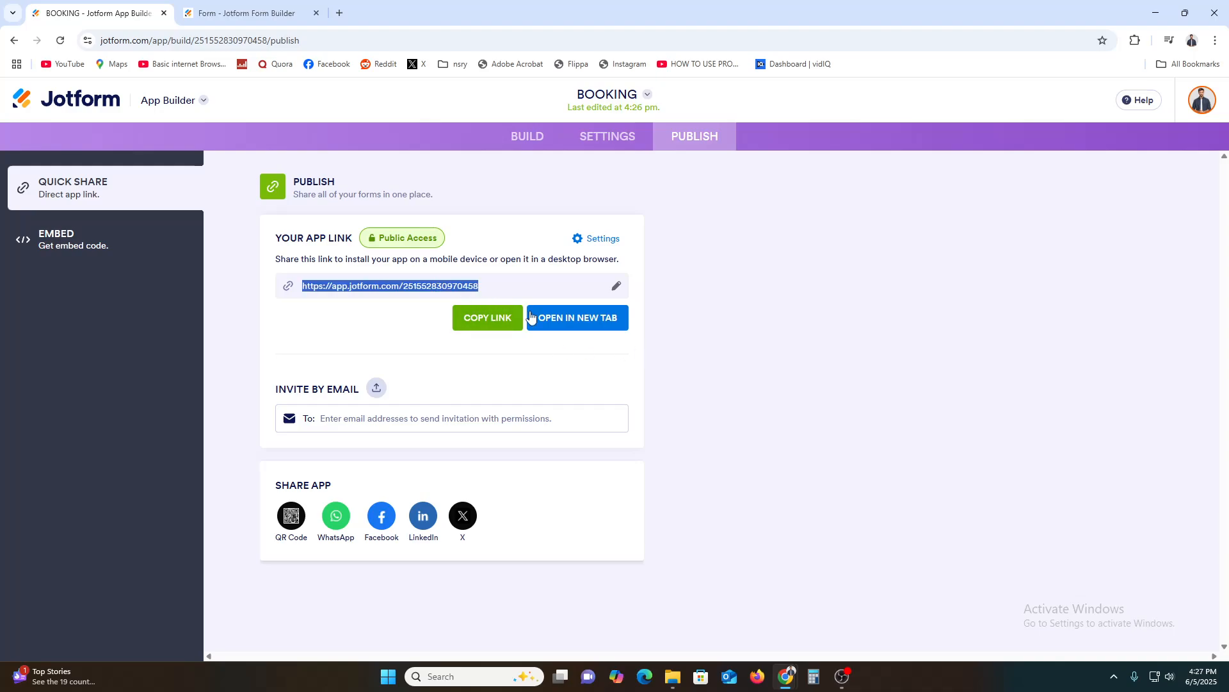
left_click(563, 318)
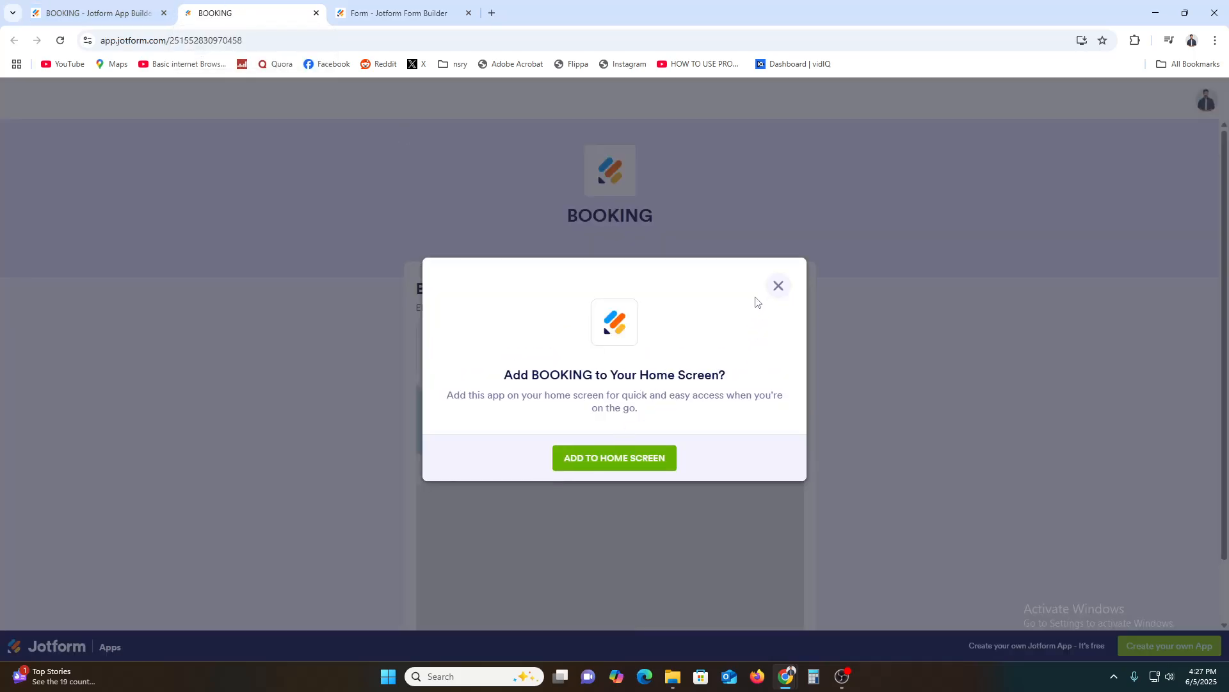
left_click(777, 285)
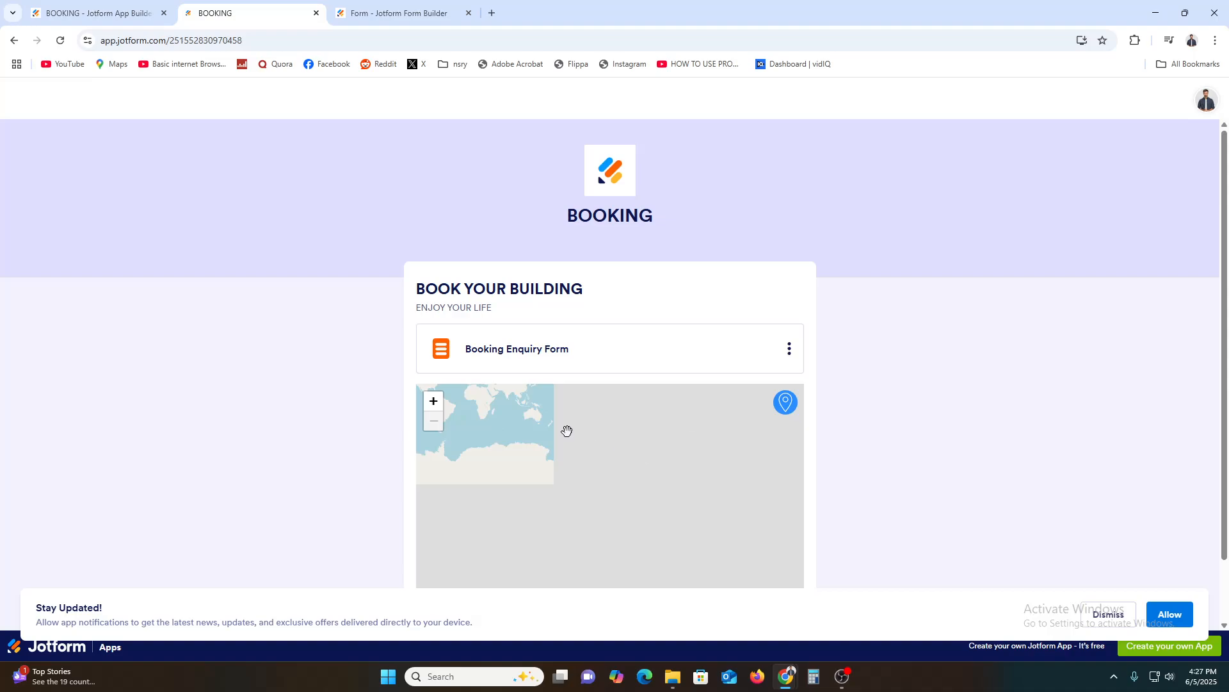